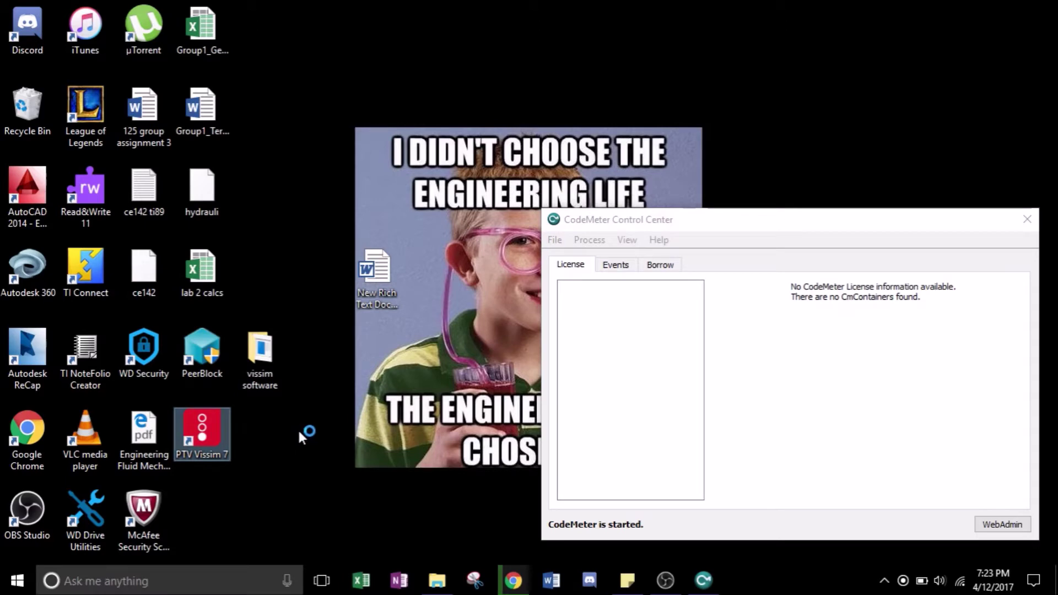
Close the CodeMeter Control Center window so PTV Vissim 7 finishes launching with an empty network.
{"action": "left_click", "coordinate": [1027, 220]}
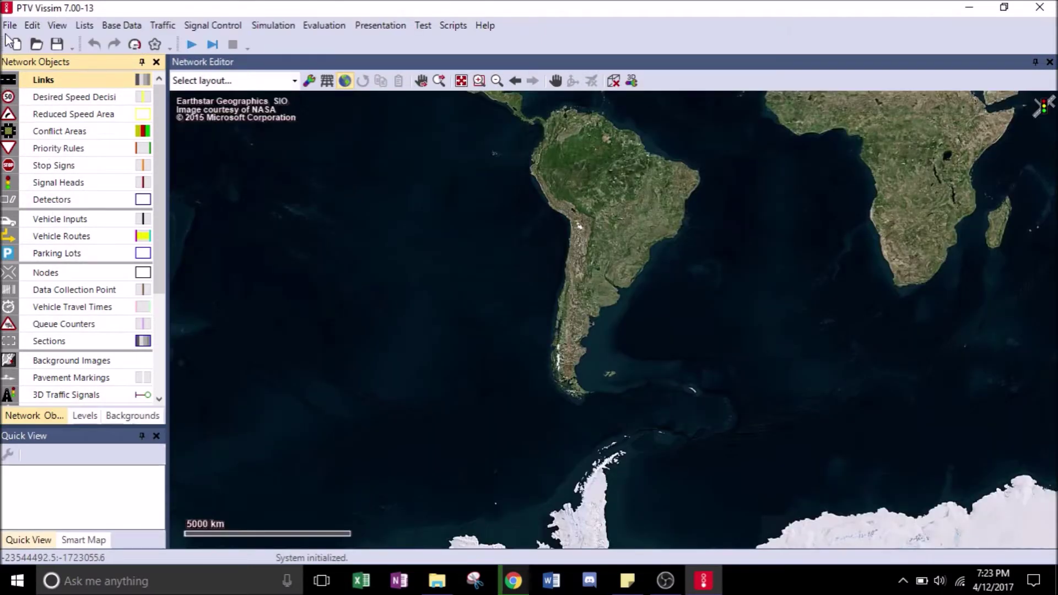
From File > Save As, create a 'CE150 Project' folder on the Desktop and open it.
{"action": "left_click", "coordinate": [9, 26]}
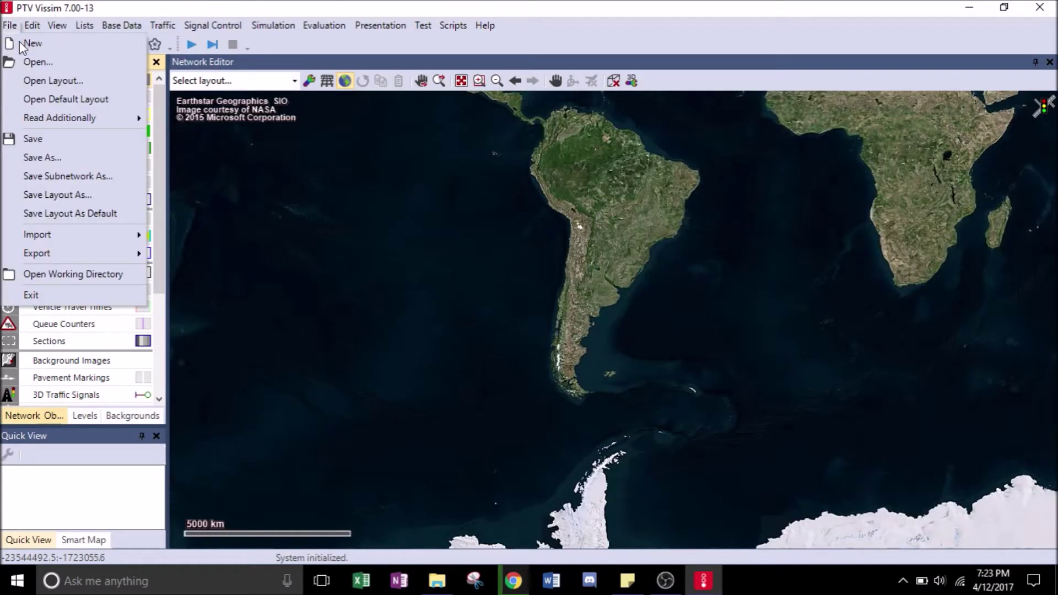
{"action": "left_click", "coordinate": [59, 158]}
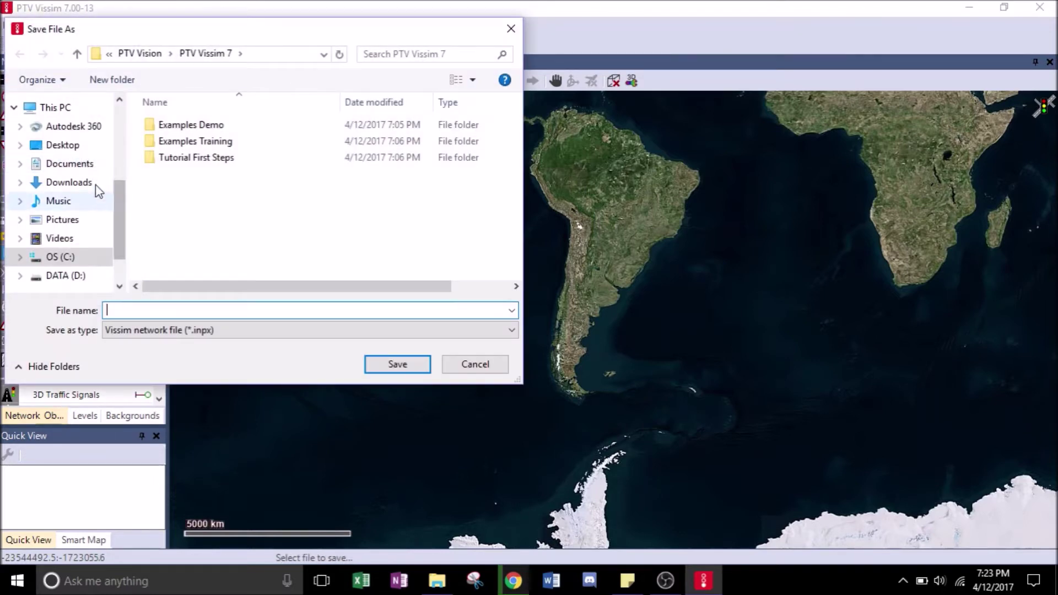
{"action": "left_click", "coordinate": [76, 150]}
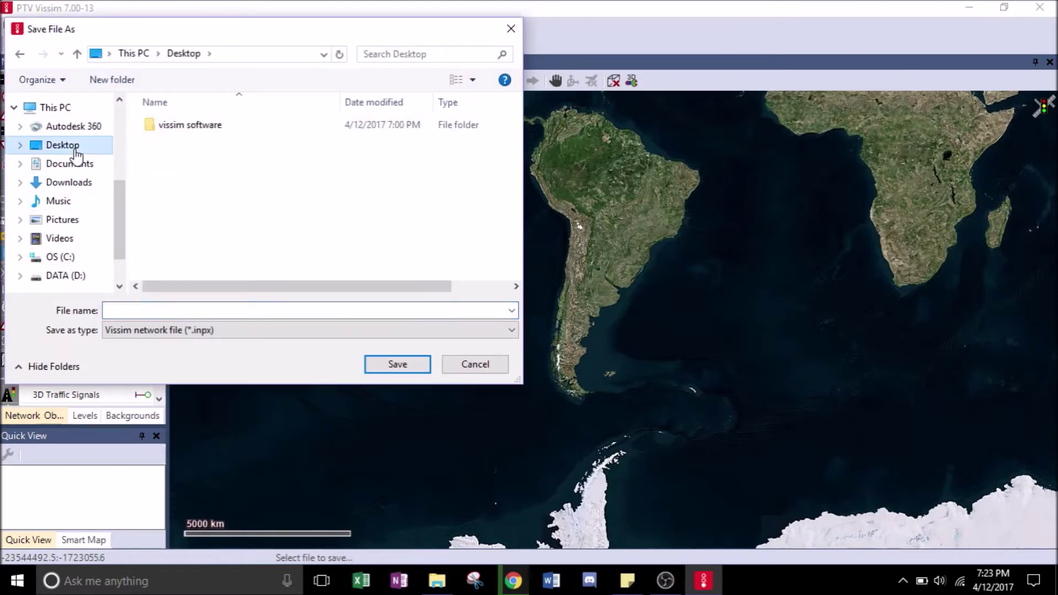
{"action": "right_click", "coordinate": [171, 147]}
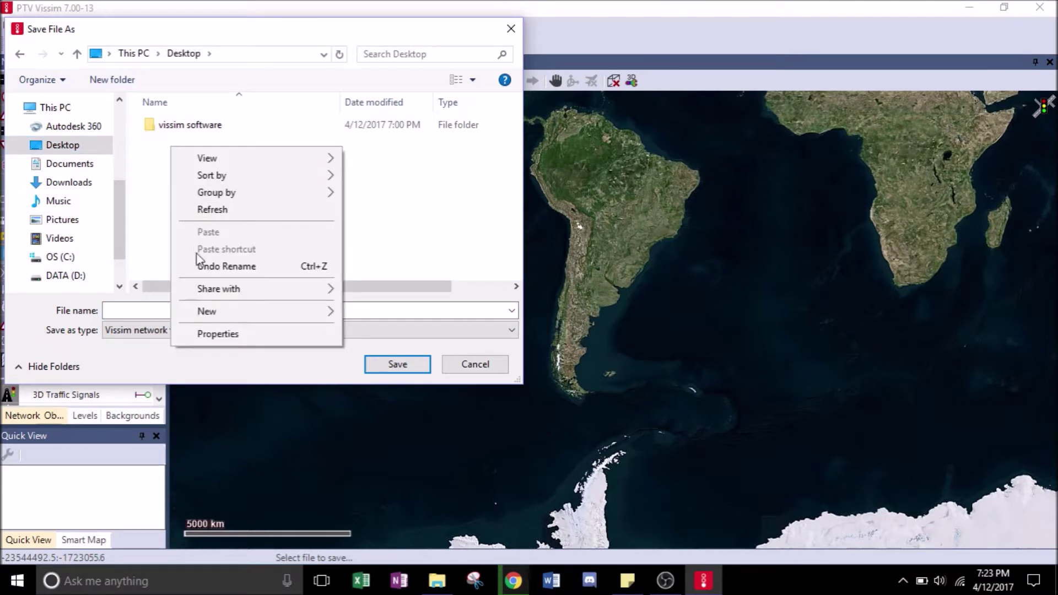
{"action": "mouse_move", "coordinate": [331, 320]}
{"action": "left_click", "coordinate": [359, 310]}
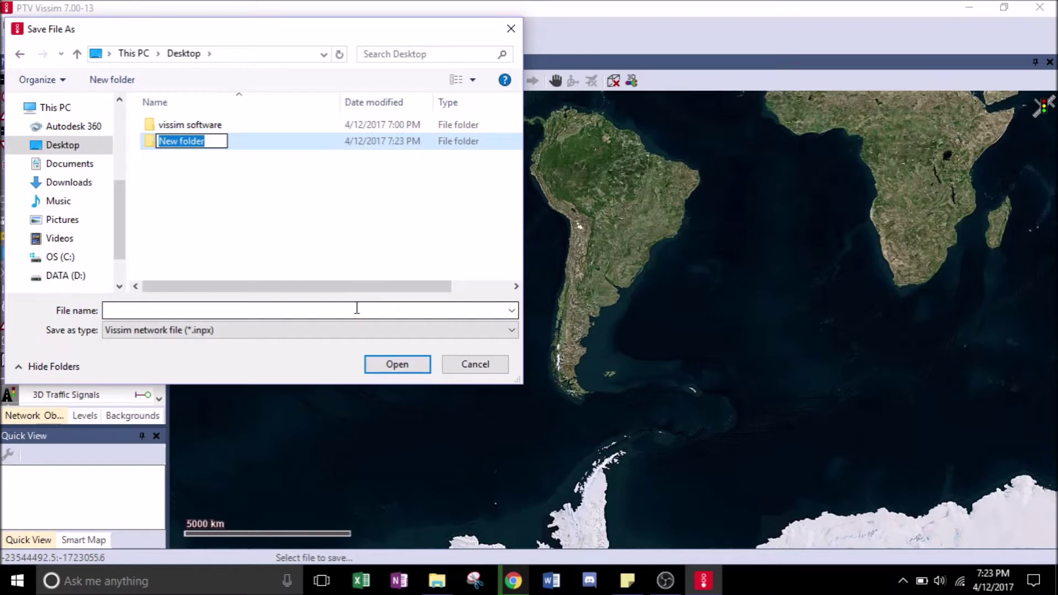
{"action": "type", "text": "C"}
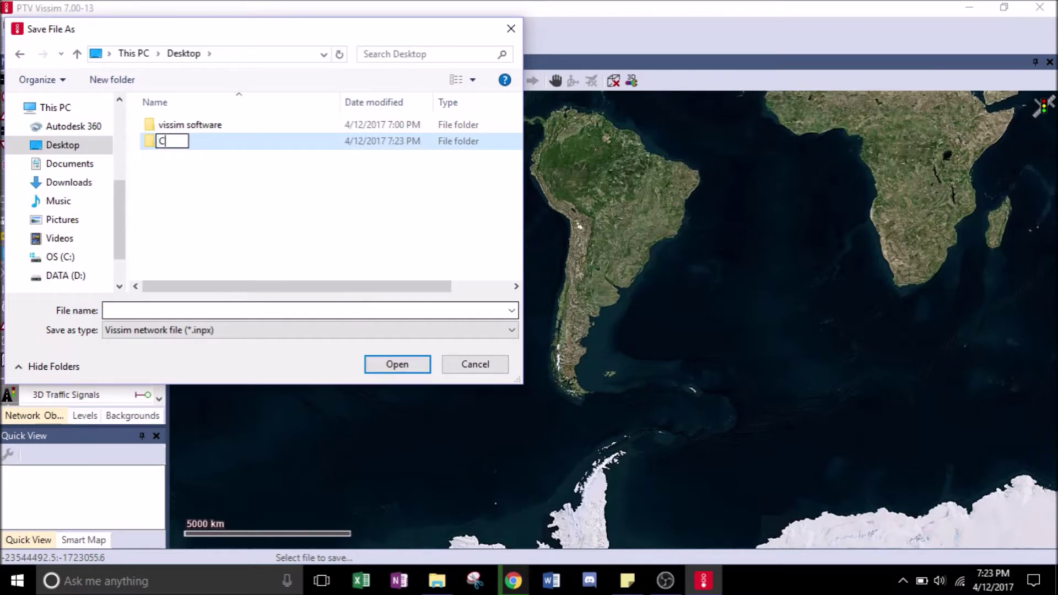
{"action": "type", "text": "E150 "}
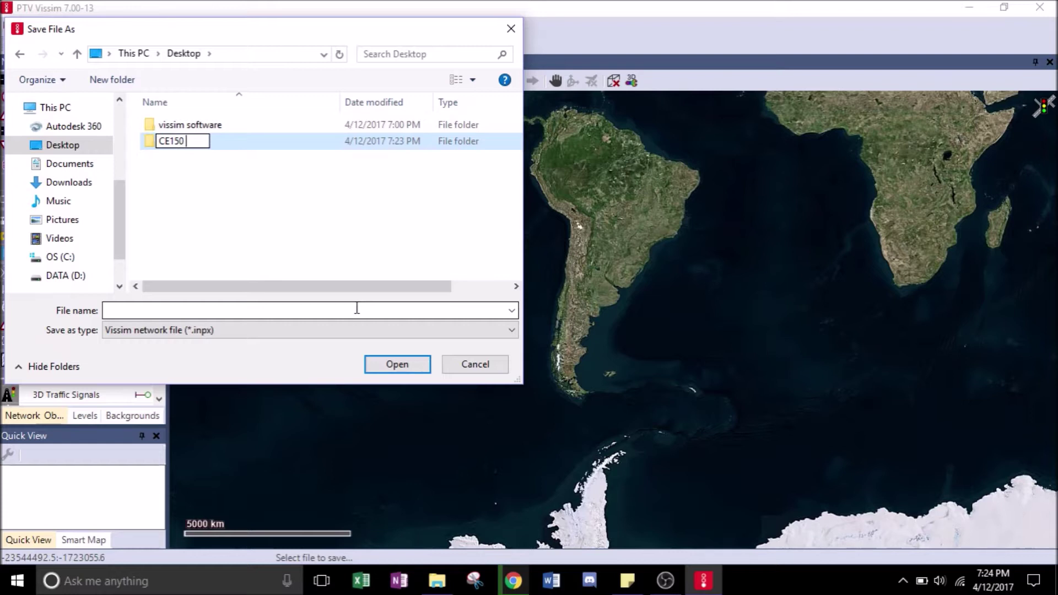
{"action": "type", "text": "Project"}
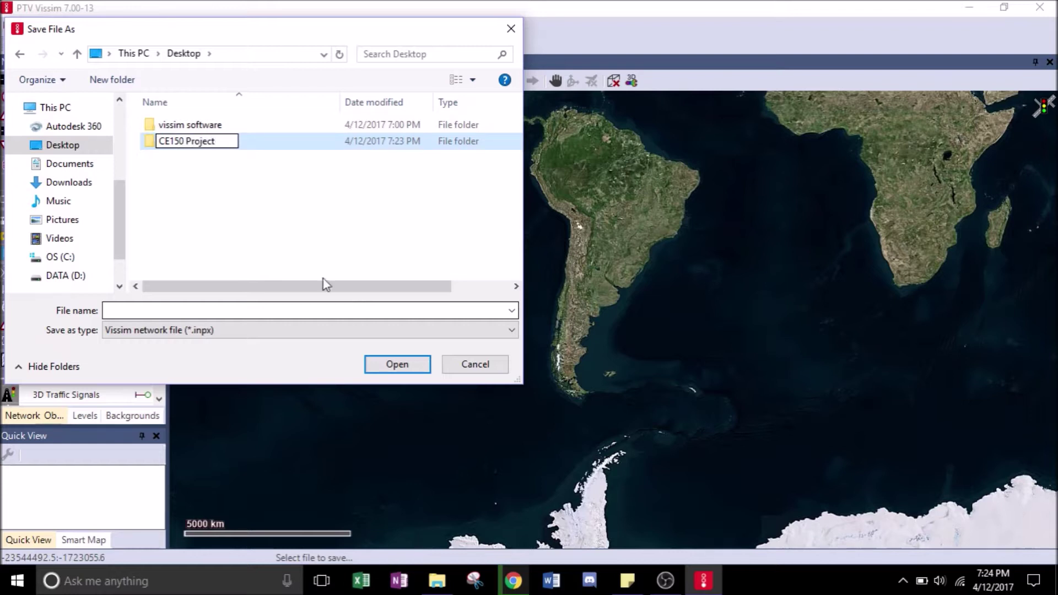
{"action": "double_click", "coordinate": [146, 142]}
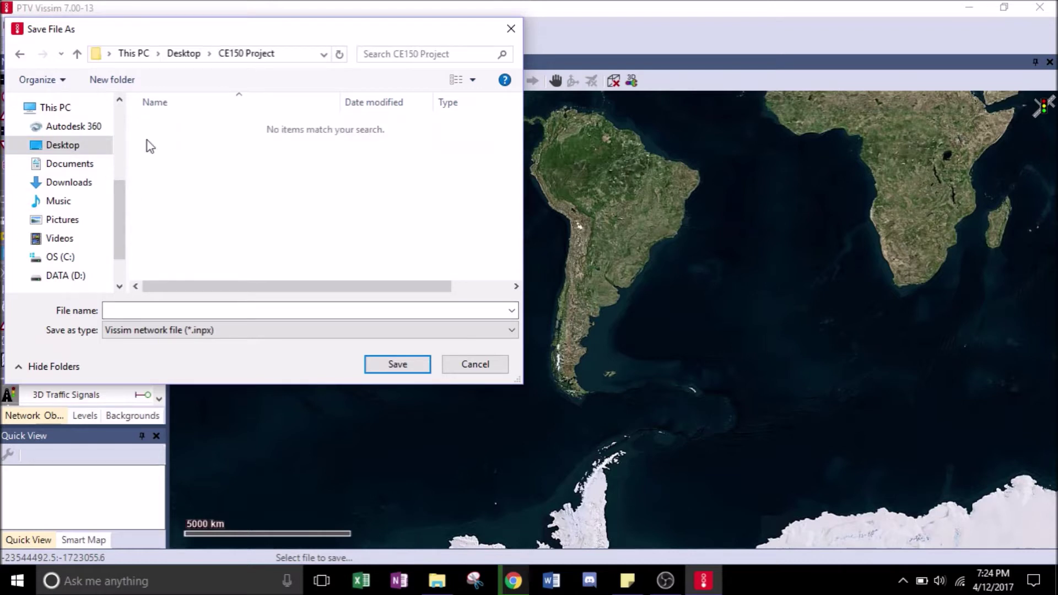
Save the network as 'CE150 Bastow and Cedar' and acknowledge the additional-files message.
{"action": "left_click", "coordinate": [187, 310]}
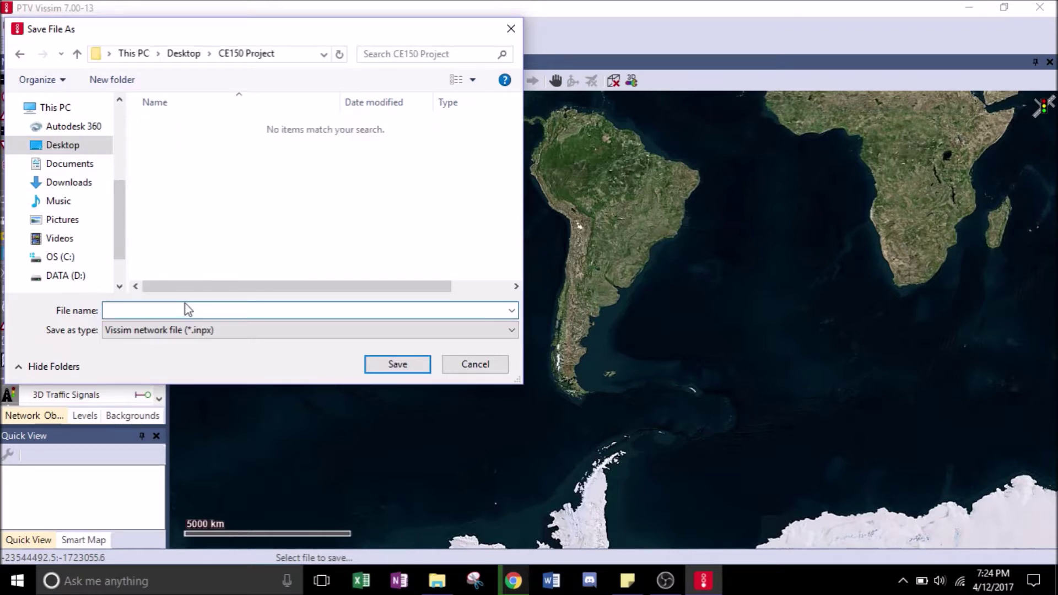
{"action": "type", "text": "CE"}
{"action": "type", "text": "1"}
{"action": "type", "text": "50"}
{"action": "type", "text": " Bast"}
{"action": "type", "text": "ow"}
{"action": "type", "text": " adn"}
{"action": "key", "text": "BackSpace"}
{"action": "key", "text": "BackSpace"}
{"action": "key", "text": "BackSpace"}
{"action": "type", "text": "nd Cedar"}
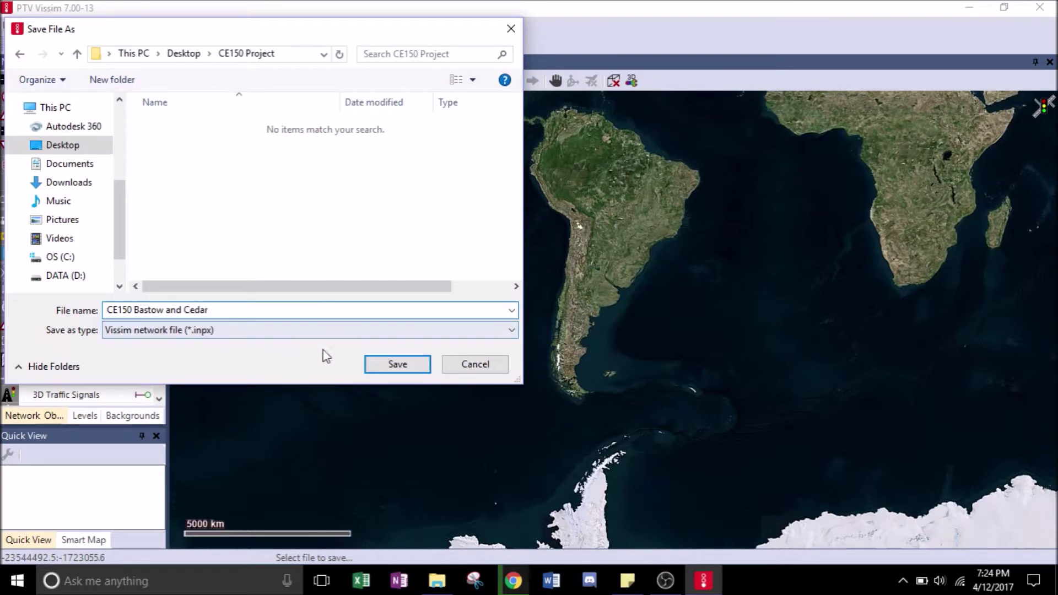
{"action": "left_click", "coordinate": [410, 371]}
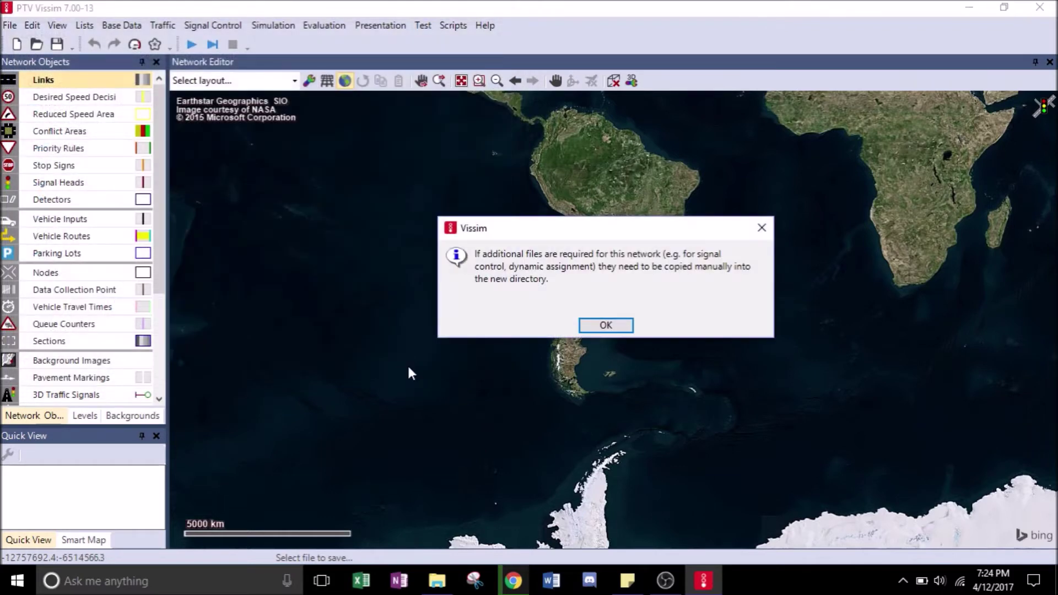
{"action": "left_click", "coordinate": [614, 322]}
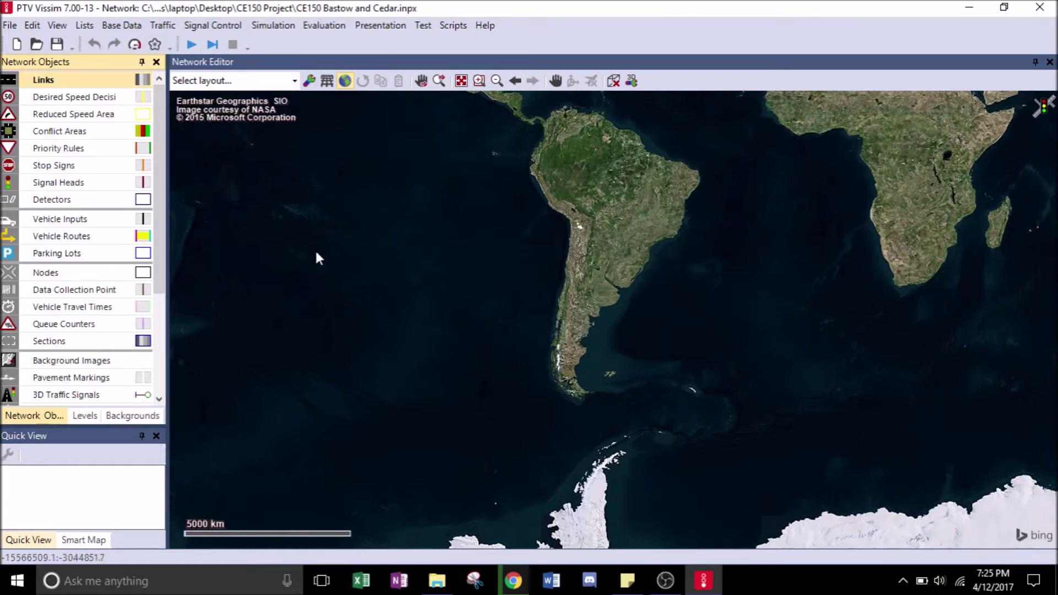
In Simulation Parameters, keep the 3600 s period and set the start time to 12:00:00.
{"action": "left_click", "coordinate": [285, 30]}
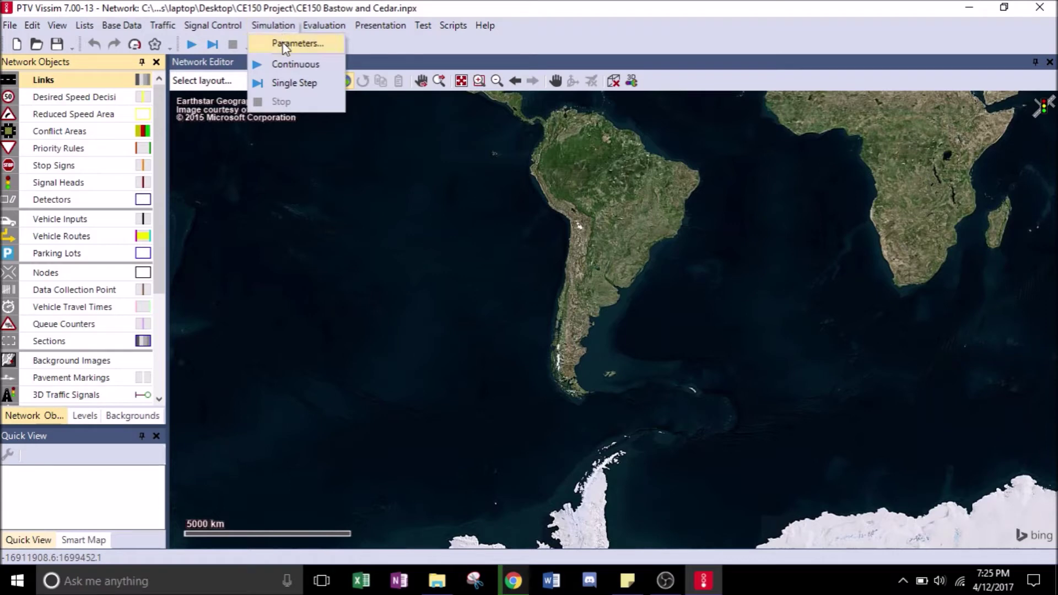
{"action": "left_click", "coordinate": [285, 49]}
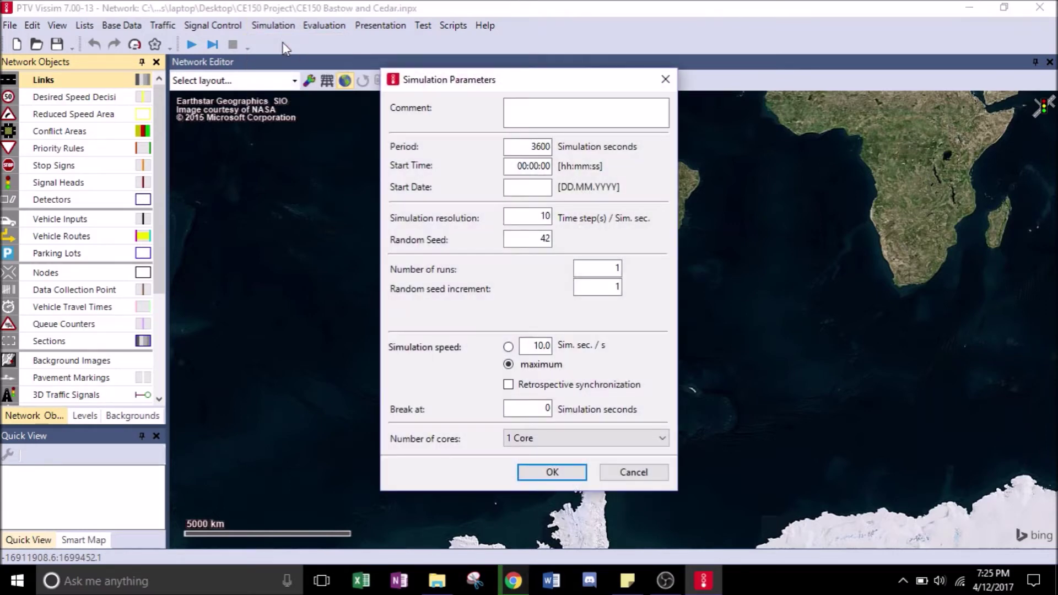
{"action": "left_click_drag", "start_coordinate": [515, 84], "coordinate": [503, 144]}
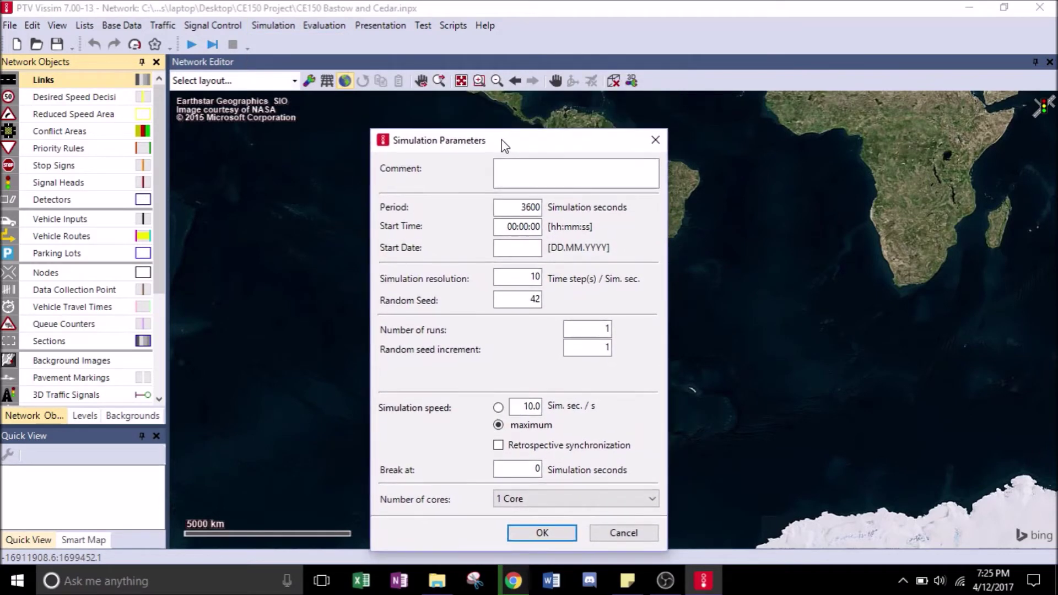
{"action": "double_click", "coordinate": [534, 206]}
{"action": "left_click", "coordinate": [534, 207]}
{"action": "left_click", "coordinate": [505, 225]}
{"action": "double_click", "coordinate": [505, 225]}
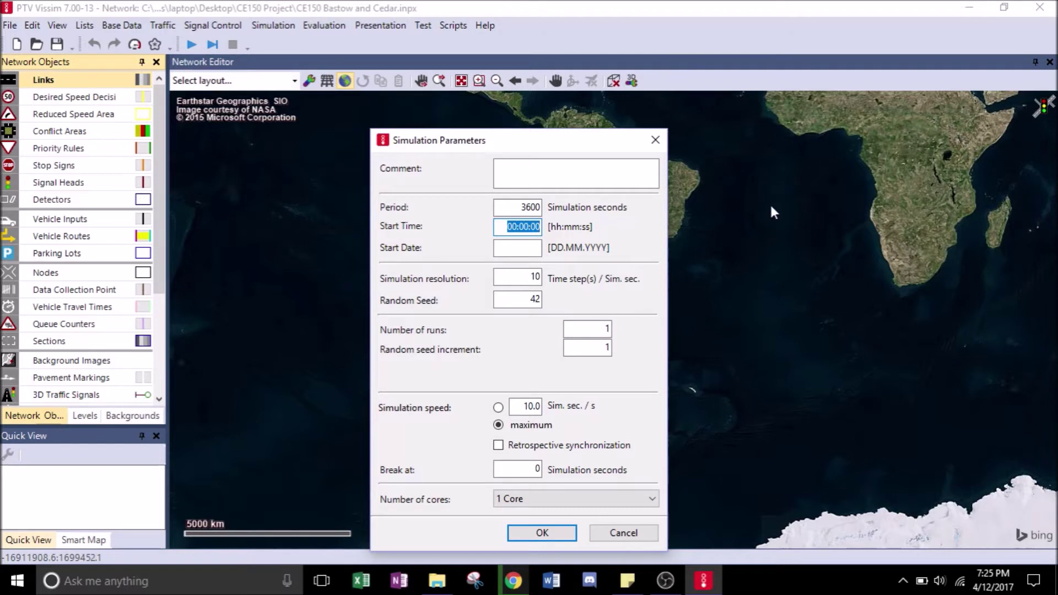
{"action": "type", "text": "12:0"}
{"action": "key", "text": "BackSpace"}
{"action": "type", "text": "00:00"}
{"action": "key", "text": "Tab"}
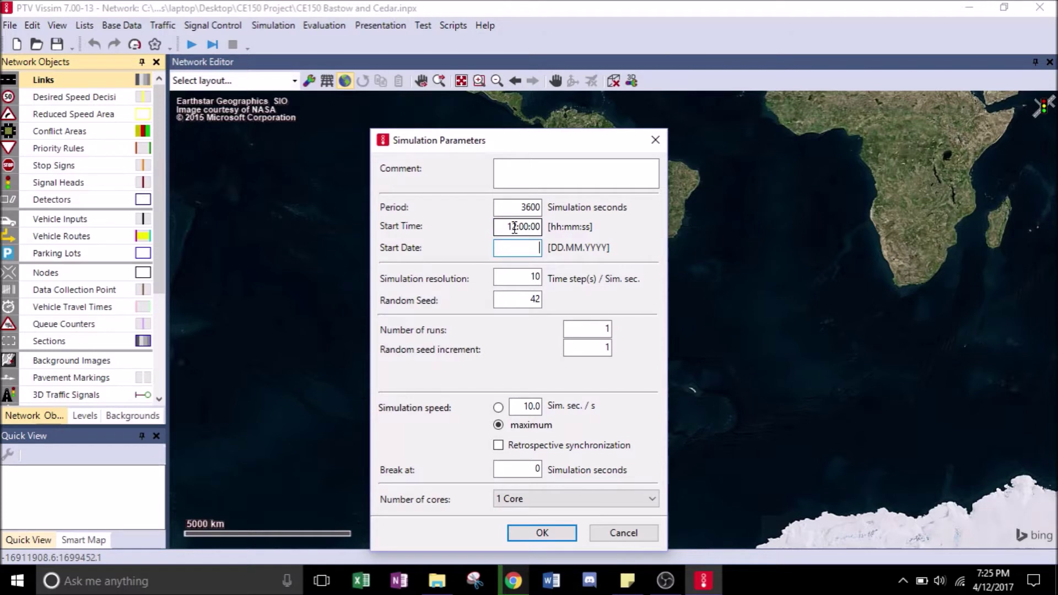
Set the start date to 01.04.2017, use all cores, and confirm the parameters.
{"action": "type", "text": "01"}
{"action": "type", "text": ".04.2017"}
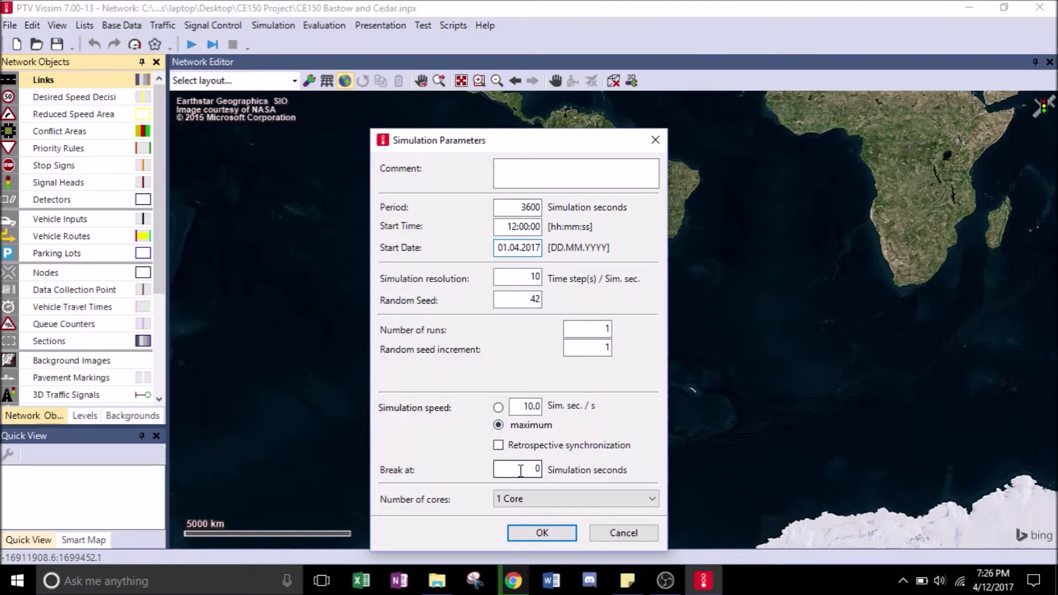
{"action": "left_click", "coordinate": [640, 496]}
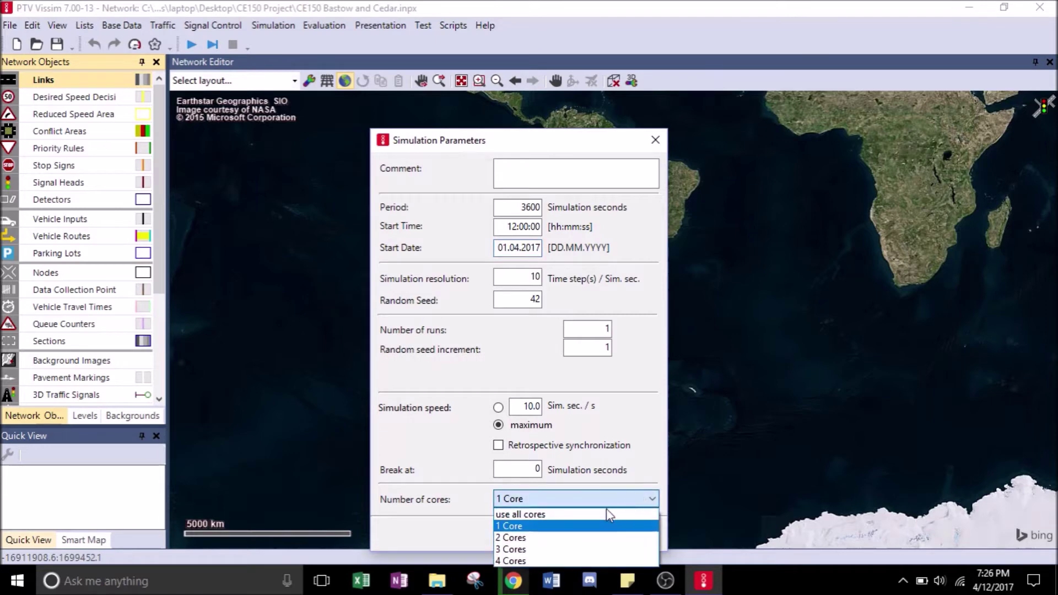
{"action": "left_click", "coordinate": [591, 515]}
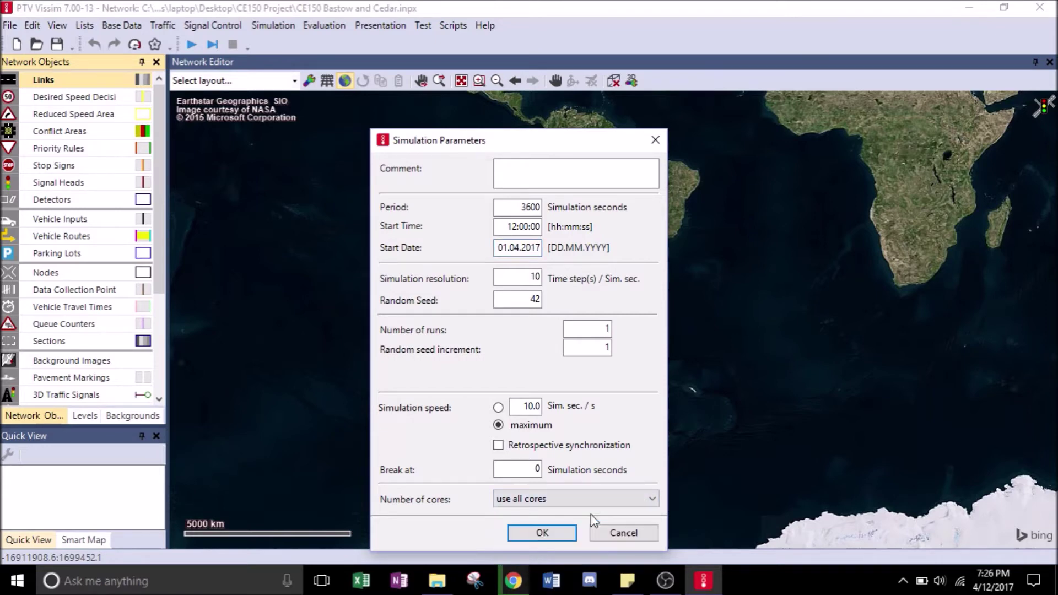
{"action": "left_click", "coordinate": [542, 533]}
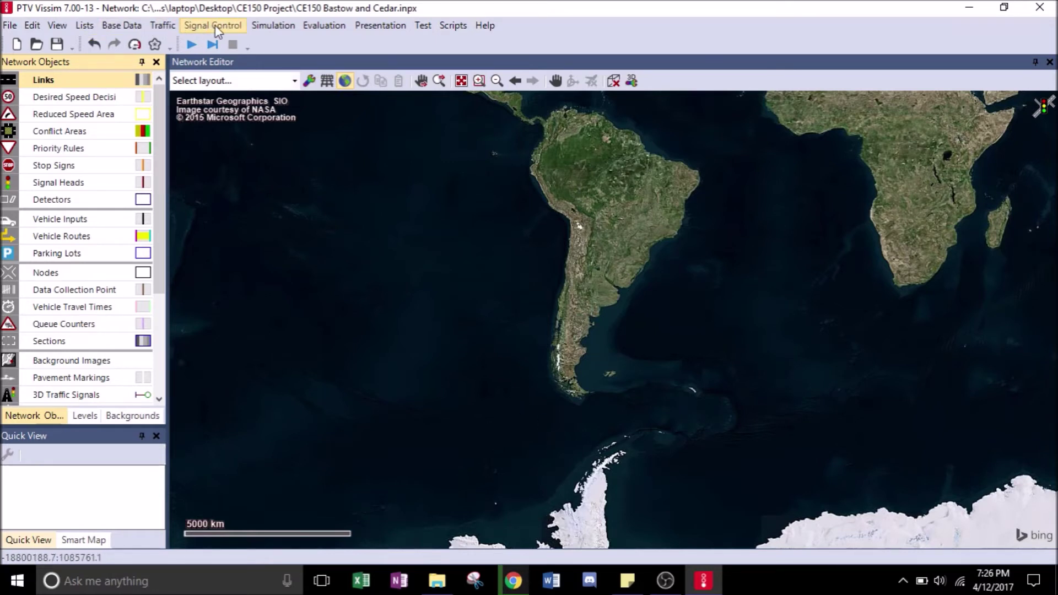
In Network Settings > Units, set distance units to miles, feet and inches.
{"action": "left_click", "coordinate": [136, 29]}
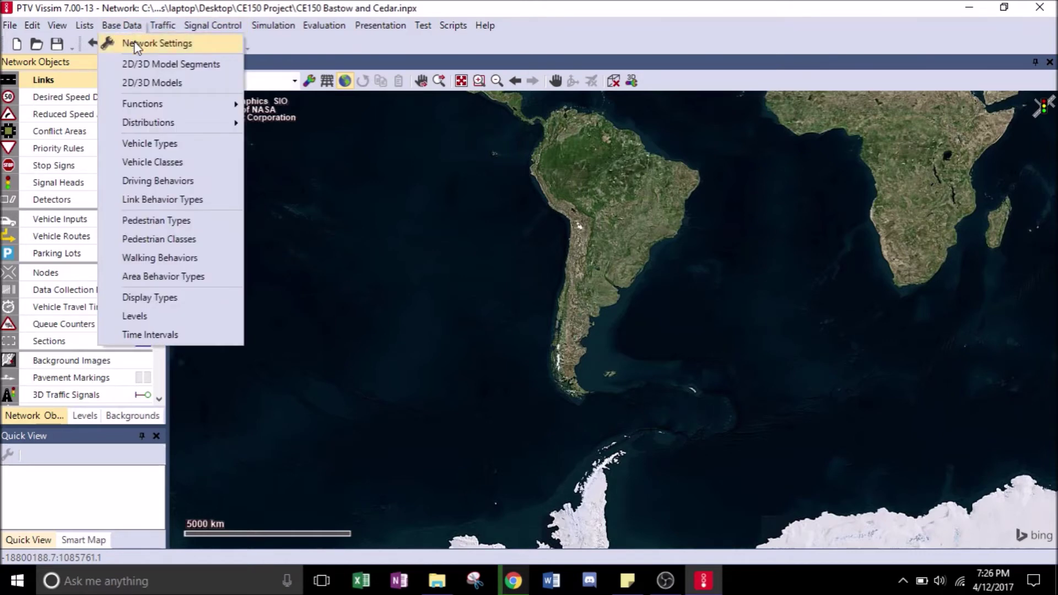
{"action": "left_click", "coordinate": [137, 42]}
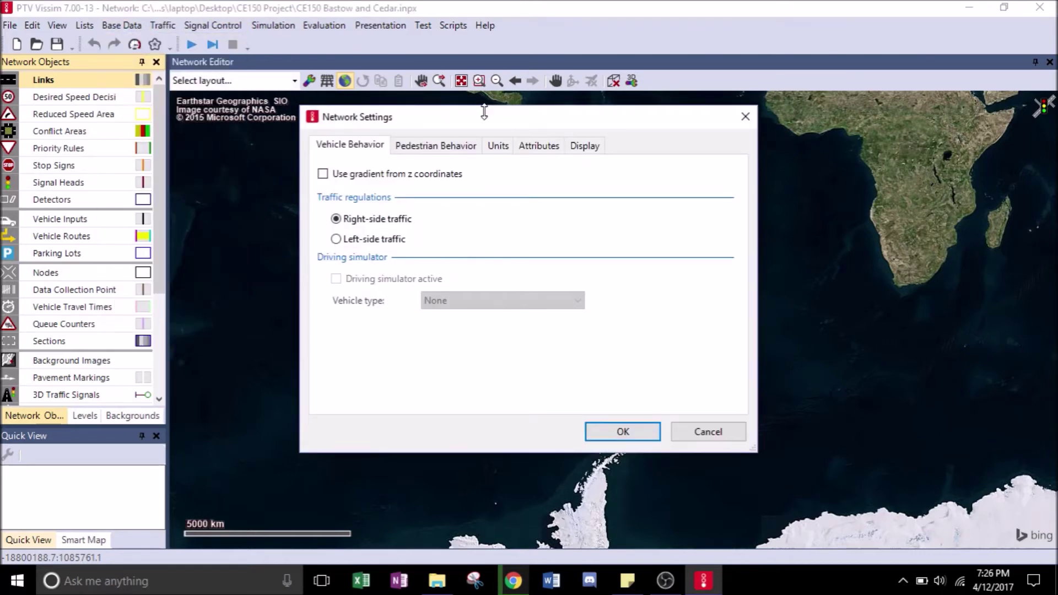
{"action": "left_click", "coordinate": [498, 146]}
{"action": "left_click", "coordinate": [622, 180]}
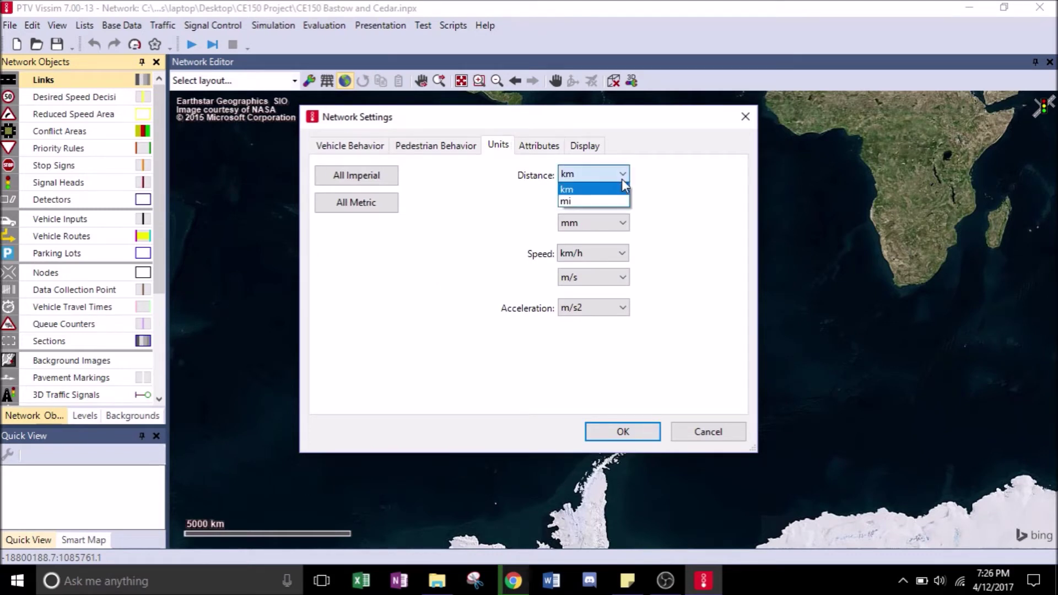
{"action": "left_click", "coordinate": [607, 199]}
{"action": "left_click", "coordinate": [622, 198]}
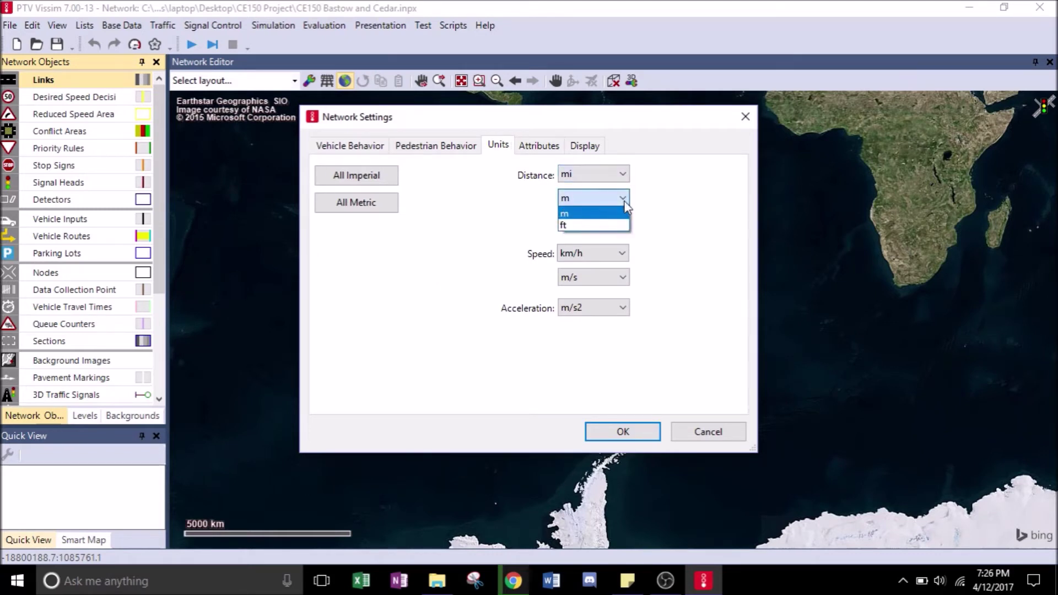
{"action": "left_click", "coordinate": [612, 223]}
{"action": "left_click", "coordinate": [616, 224]}
{"action": "left_click", "coordinate": [593, 251]}
Set speeds to mph and fpm, acceleration to ft/s2, apply All Imperial, and confirm.
{"action": "left_click", "coordinate": [616, 253]}
{"action": "left_click", "coordinate": [601, 281]}
{"action": "left_click", "coordinate": [622, 277]}
{"action": "left_click", "coordinate": [598, 303]}
{"action": "left_click", "coordinate": [620, 311]}
{"action": "left_click", "coordinate": [601, 330]}
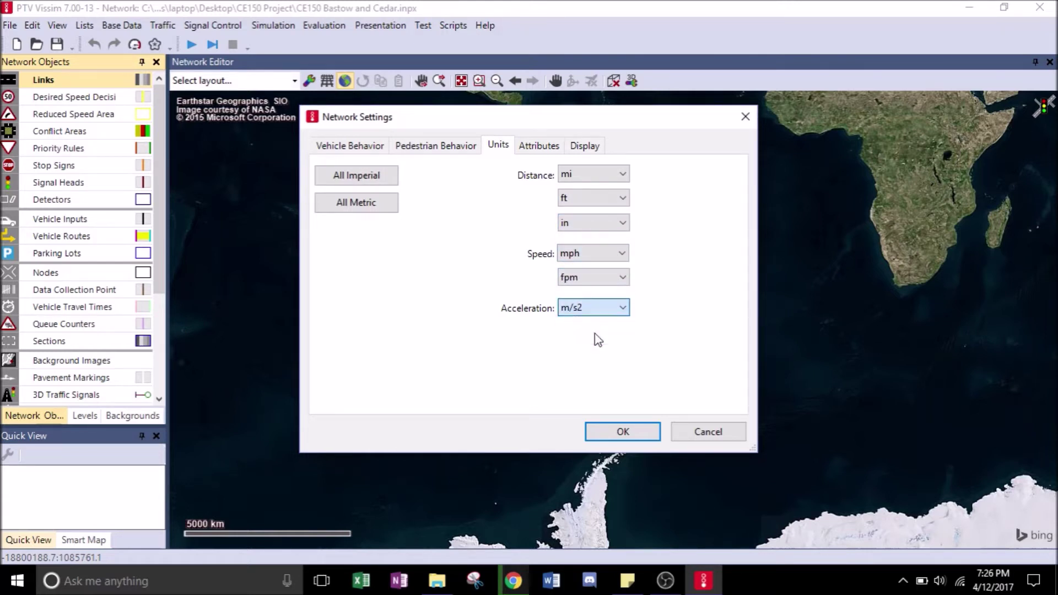
{"action": "left_click", "coordinate": [334, 180]}
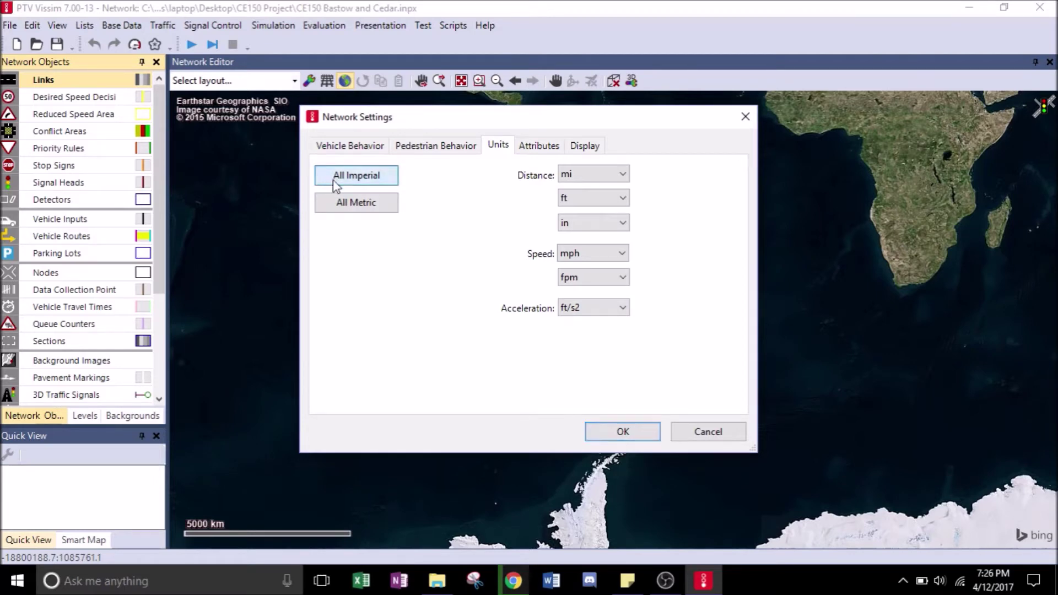
{"action": "left_click", "coordinate": [646, 432]}
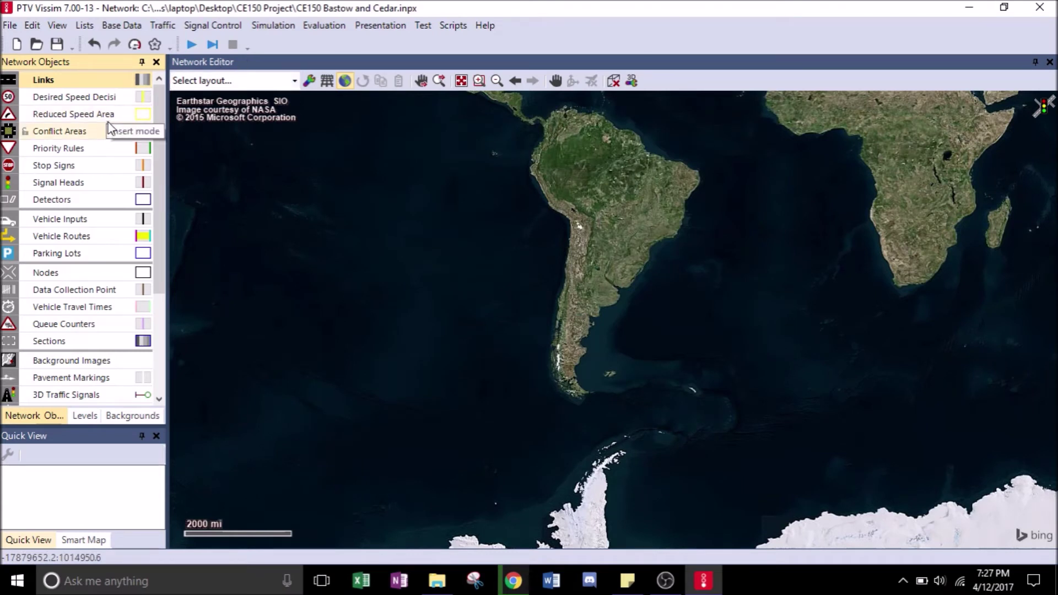
Open Base Data > Distributions > Desired Speed and enlarge the list pane.
{"action": "left_click", "coordinate": [118, 29]}
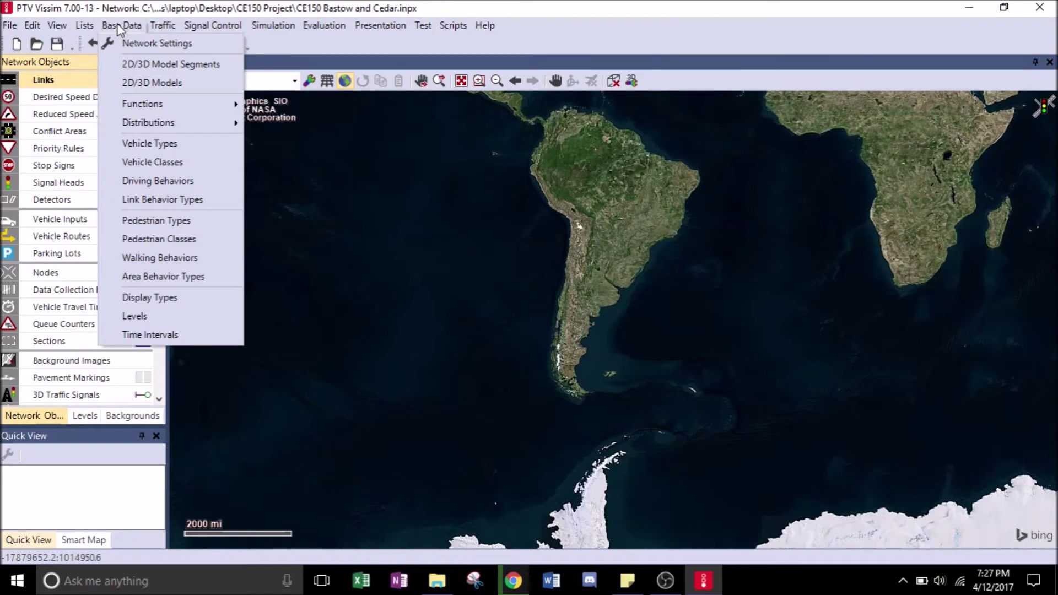
{"action": "mouse_move", "coordinate": [154, 125]}
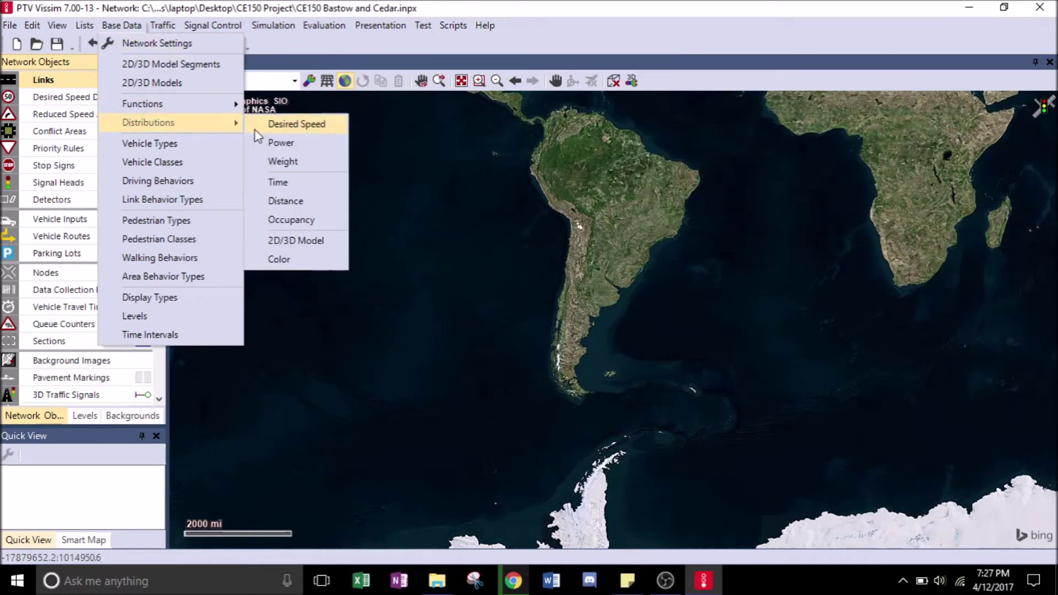
{"action": "left_click", "coordinate": [273, 125]}
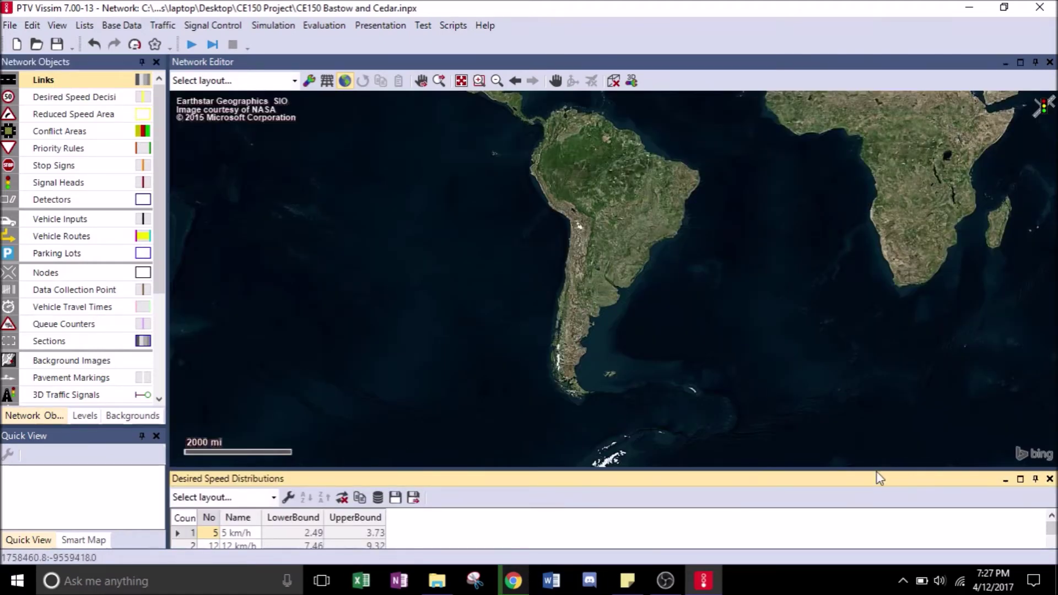
{"action": "left_click_drag", "start_coordinate": [885, 343], "coordinate": [884, 343]}
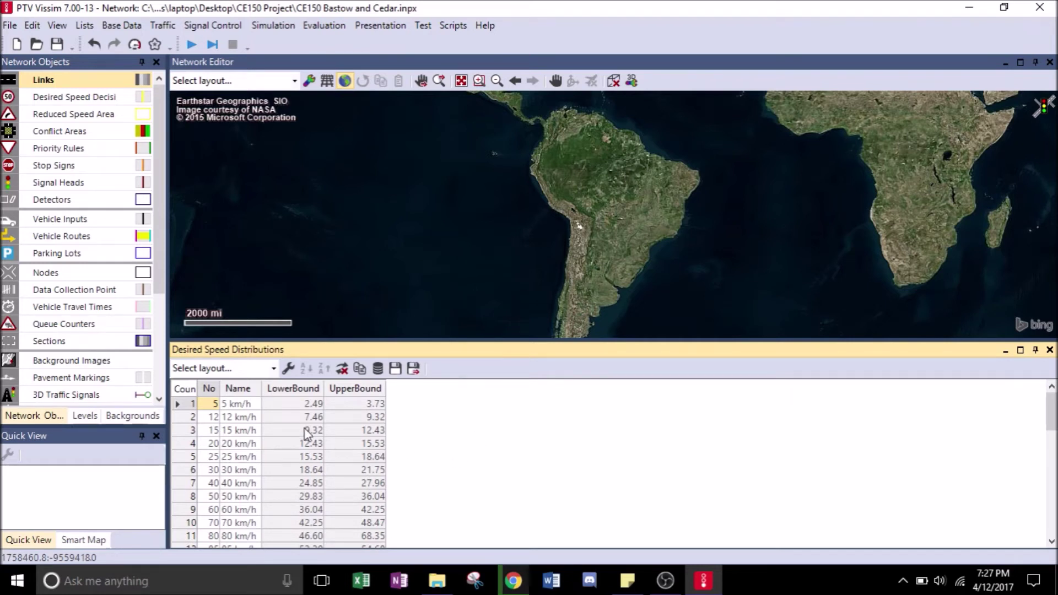
Add a desired speed distribution named '40mph Speed Limit' with two intermediate curve points.
{"action": "right_click", "coordinate": [180, 392]}
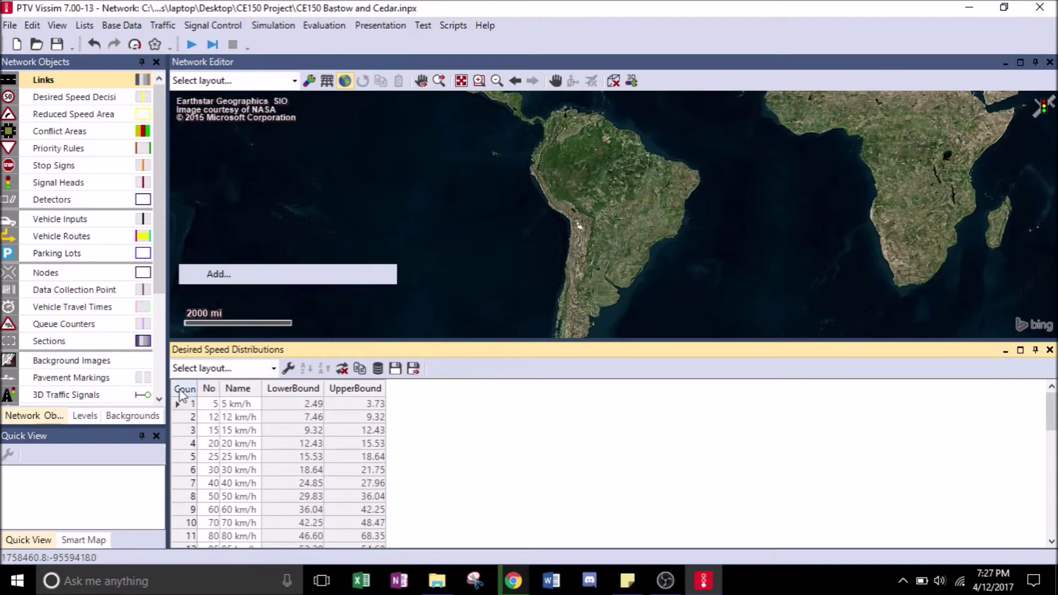
{"action": "left_click", "coordinate": [268, 273]}
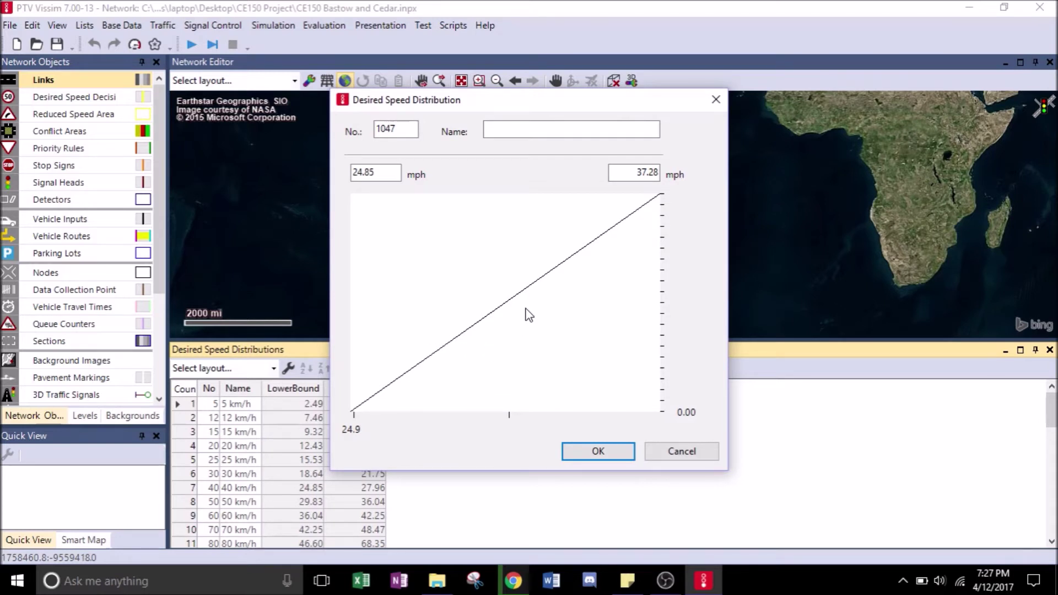
{"action": "left_click", "coordinate": [502, 126]}
{"action": "type", "text": "40mp"}
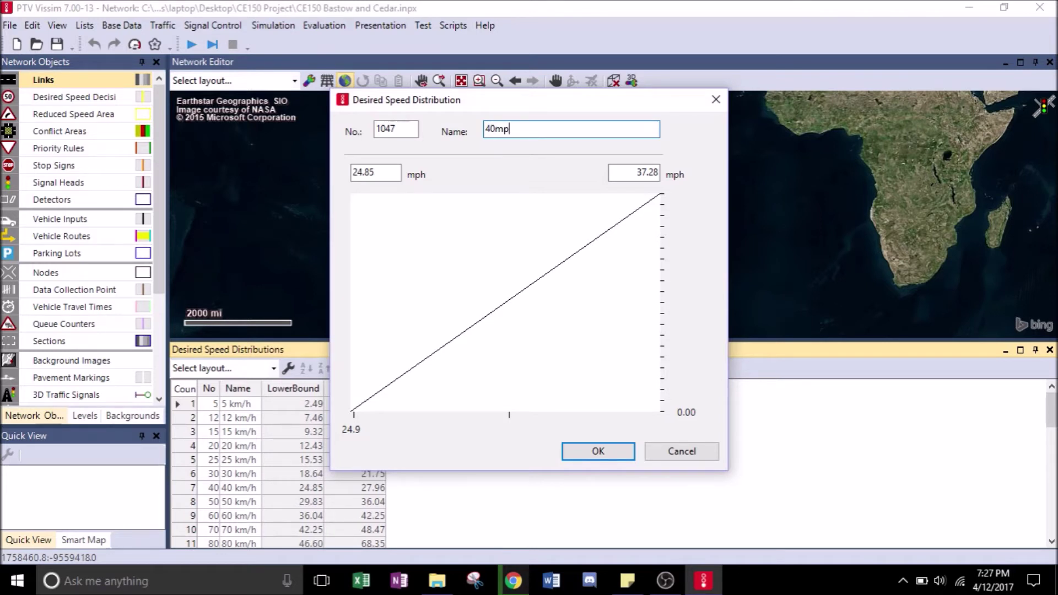
{"action": "type", "text": "h Speed L"}
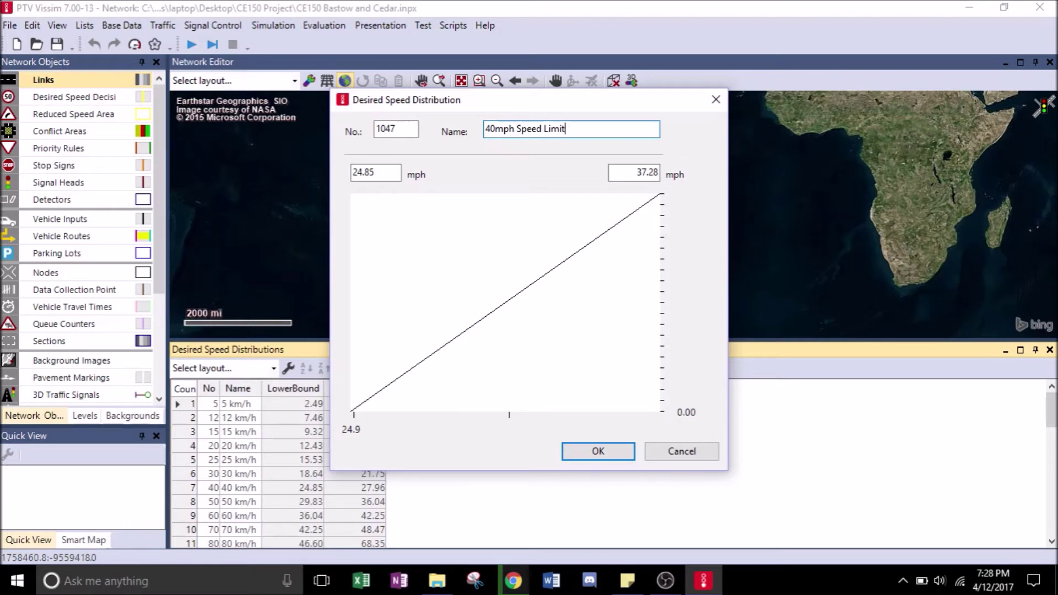
{"action": "left_click", "coordinate": [584, 247]}
{"action": "left_click_drag", "start_coordinate": [584, 248], "coordinate": [563, 220]}
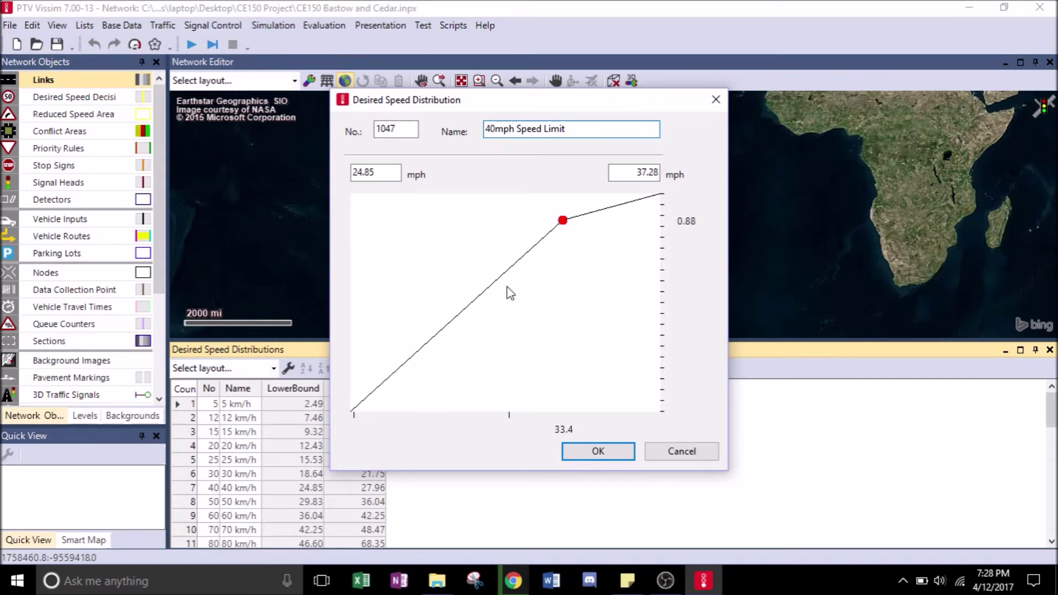
{"action": "left_click", "coordinate": [421, 353]}
{"action": "left_click_drag", "start_coordinate": [422, 353], "coordinate": [435, 380]}
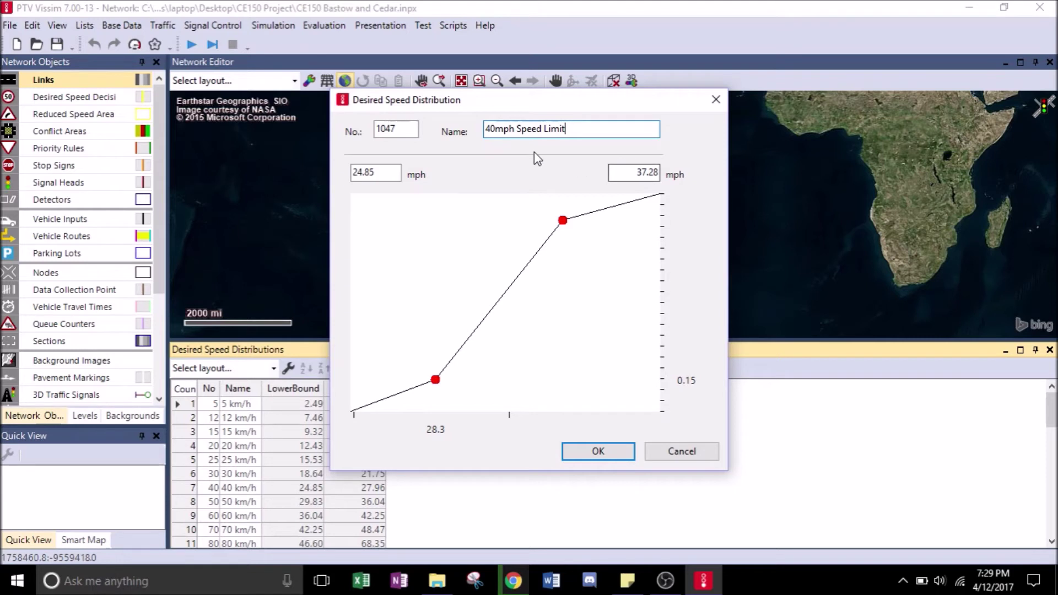
Set its bounds to 25–60 mph, reshape the curve into an S-shape, and save it.
{"action": "left_click_drag", "start_coordinate": [633, 173], "coordinate": [661, 172]}
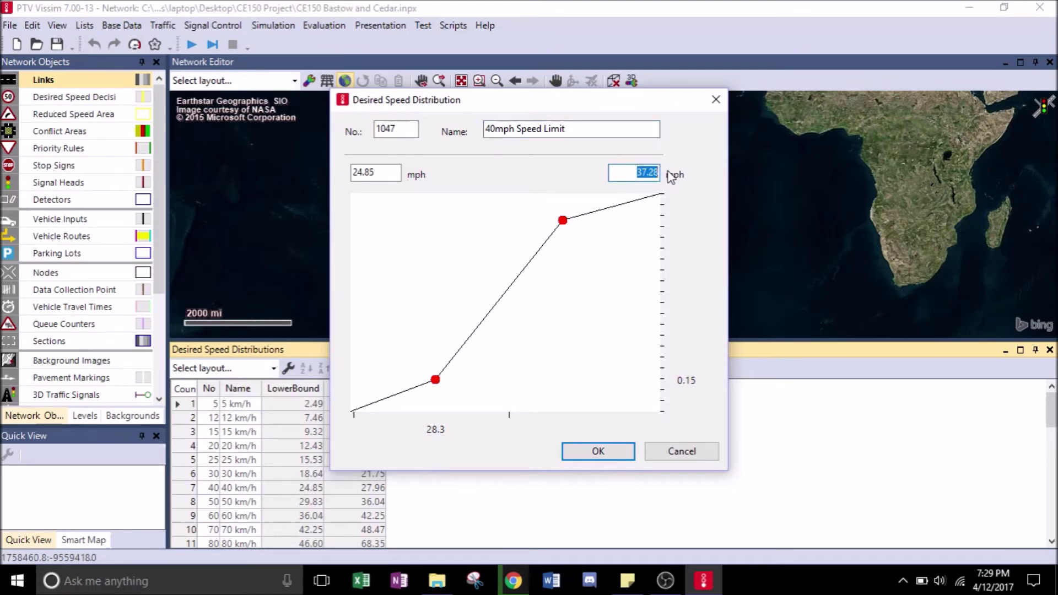
{"action": "type", "text": "60"}
{"action": "key", "text": "Tab"}
{"action": "type", "text": "25"}
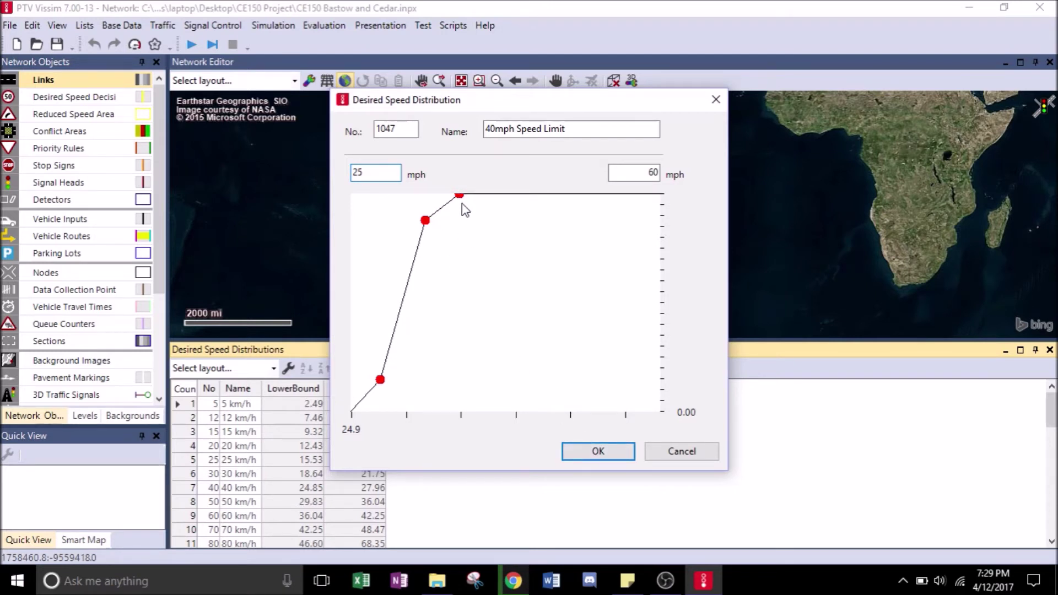
{"action": "left_click_drag", "start_coordinate": [425, 221], "coordinate": [408, 257]}
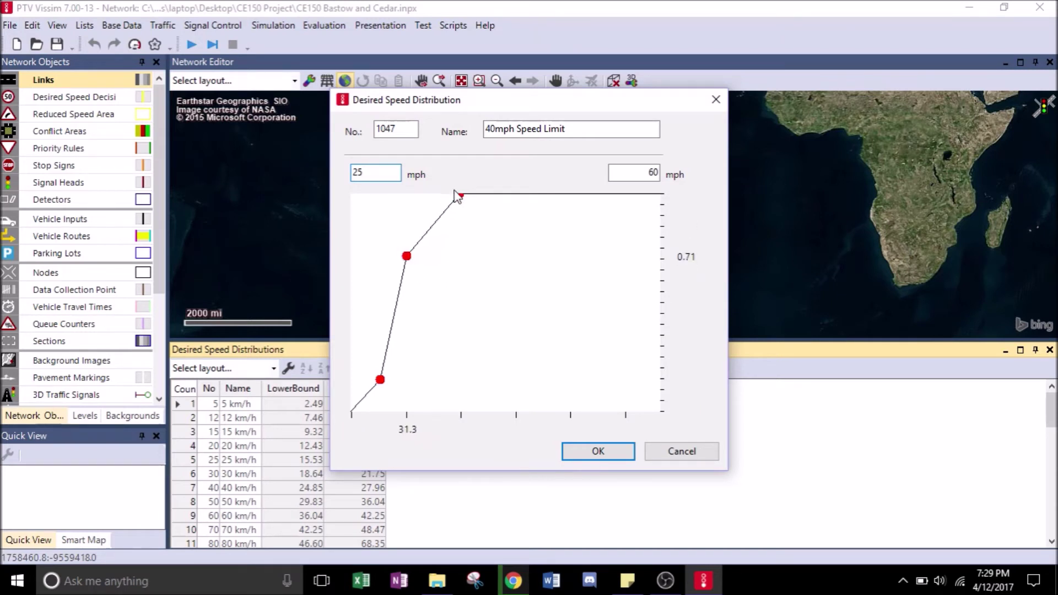
{"action": "left_click_drag", "start_coordinate": [459, 195], "coordinate": [607, 203]}
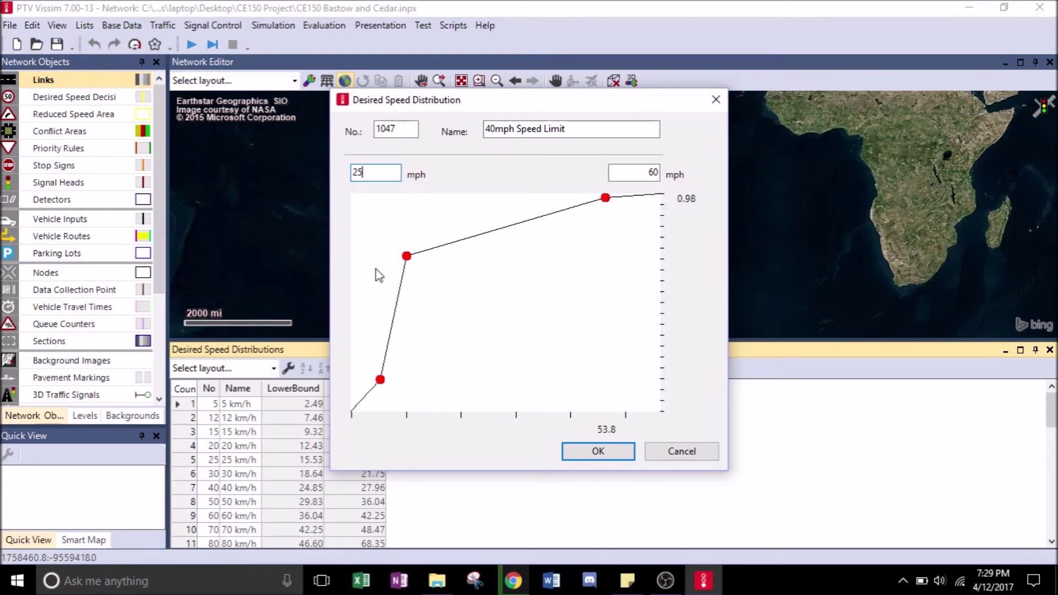
{"action": "left_click_drag", "start_coordinate": [406, 255], "coordinate": [542, 225]}
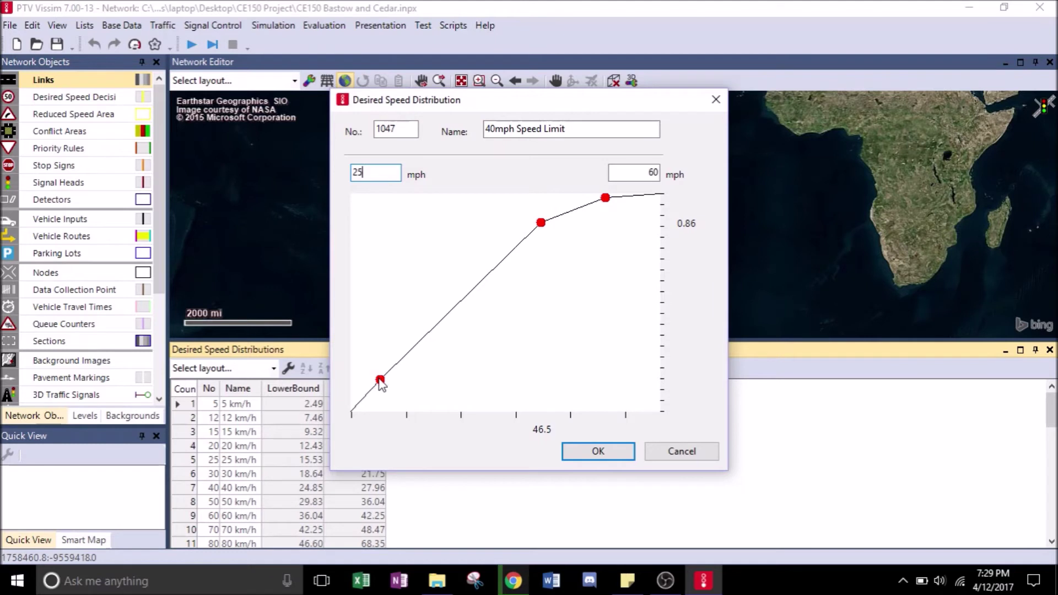
{"action": "left_click_drag", "start_coordinate": [381, 381], "coordinate": [427, 386]}
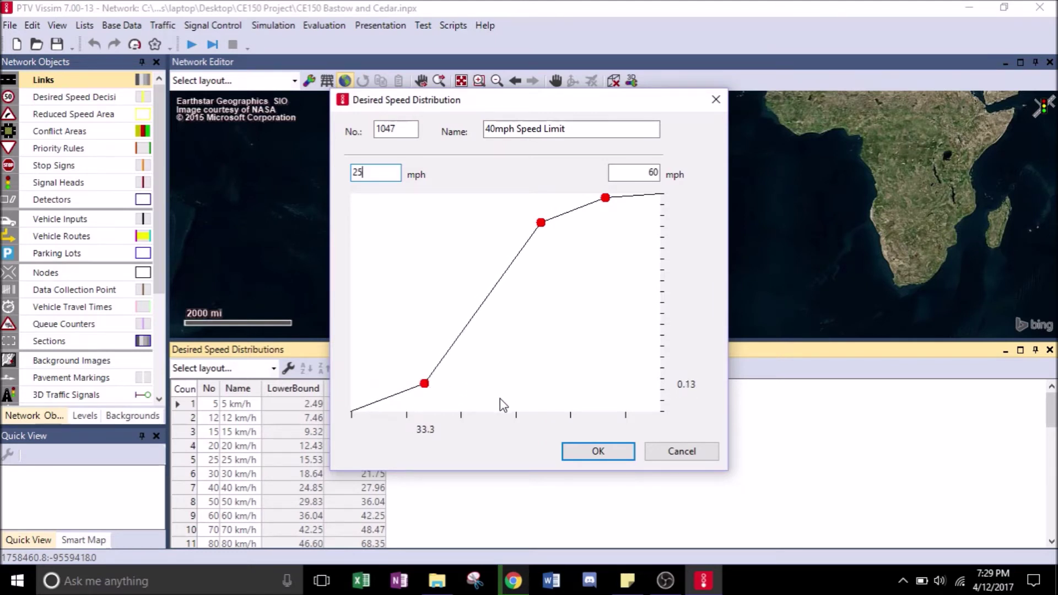
{"action": "left_click", "coordinate": [610, 458]}
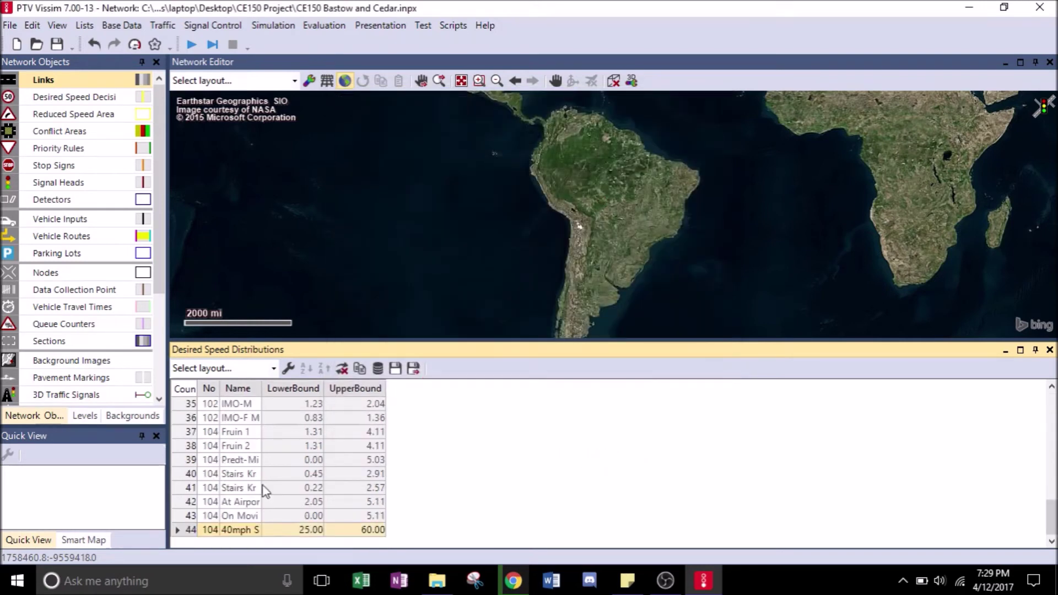
Add a desired speed distribution '25mph Speed Limit' with bounds 15 to 50 mph.
{"action": "right_click", "coordinate": [190, 392]}
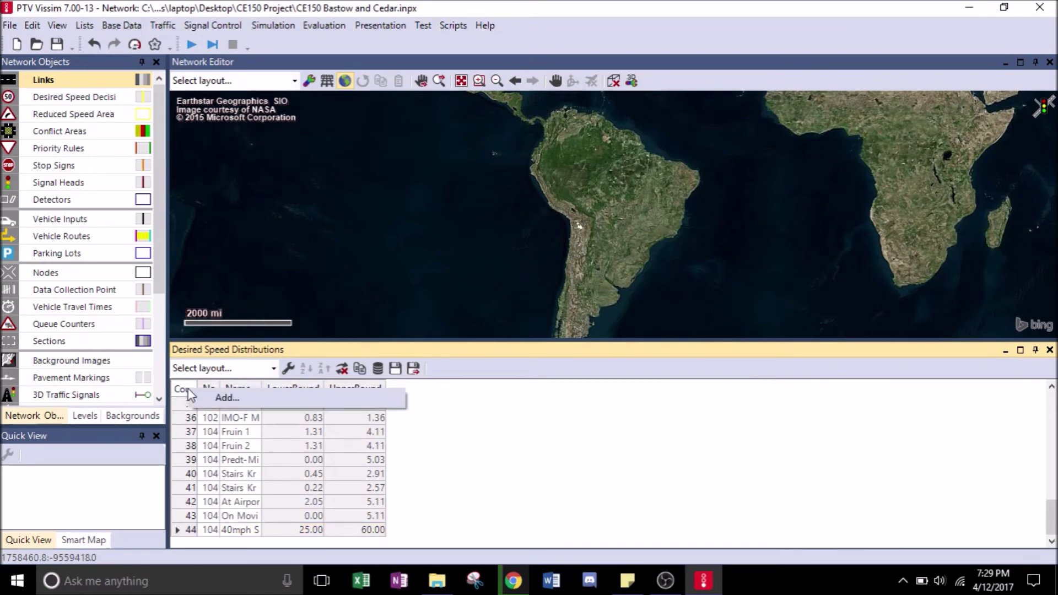
{"action": "left_click", "coordinate": [215, 399]}
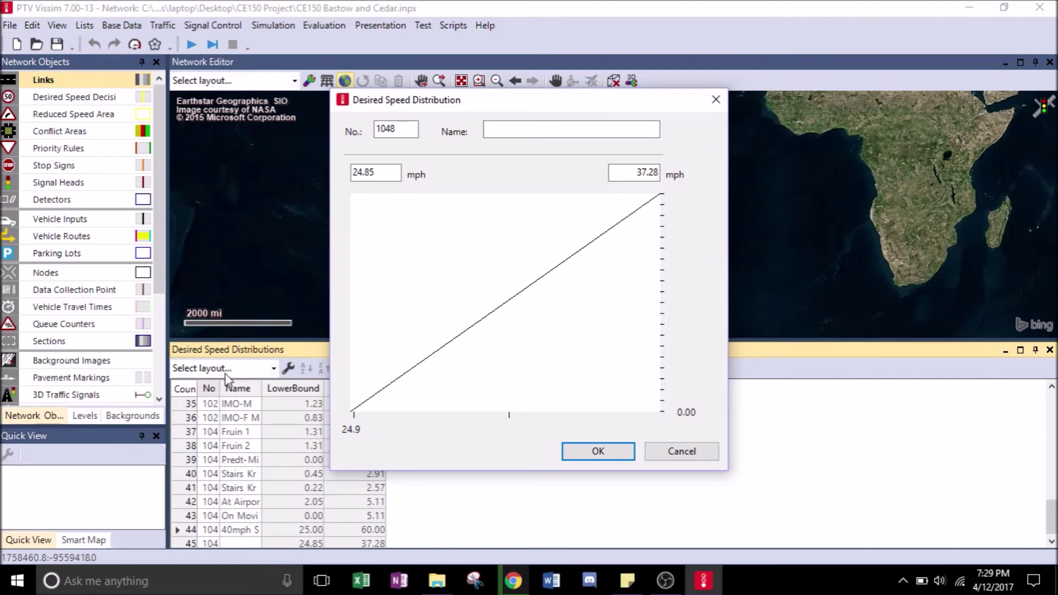
{"action": "left_click", "coordinate": [548, 132]}
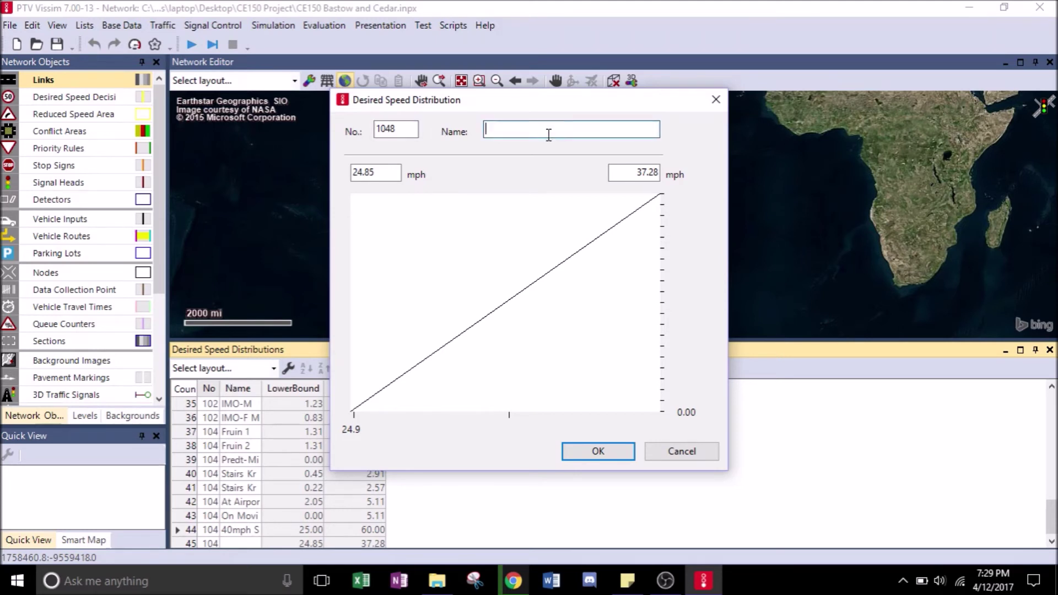
{"action": "type", "text": "25mph Speed Limit"}
{"action": "left_click_drag", "start_coordinate": [634, 172], "coordinate": [669, 172]}
{"action": "type", "text": "50"}
{"action": "left_click_drag", "start_coordinate": [364, 173], "coordinate": [290, 173]}
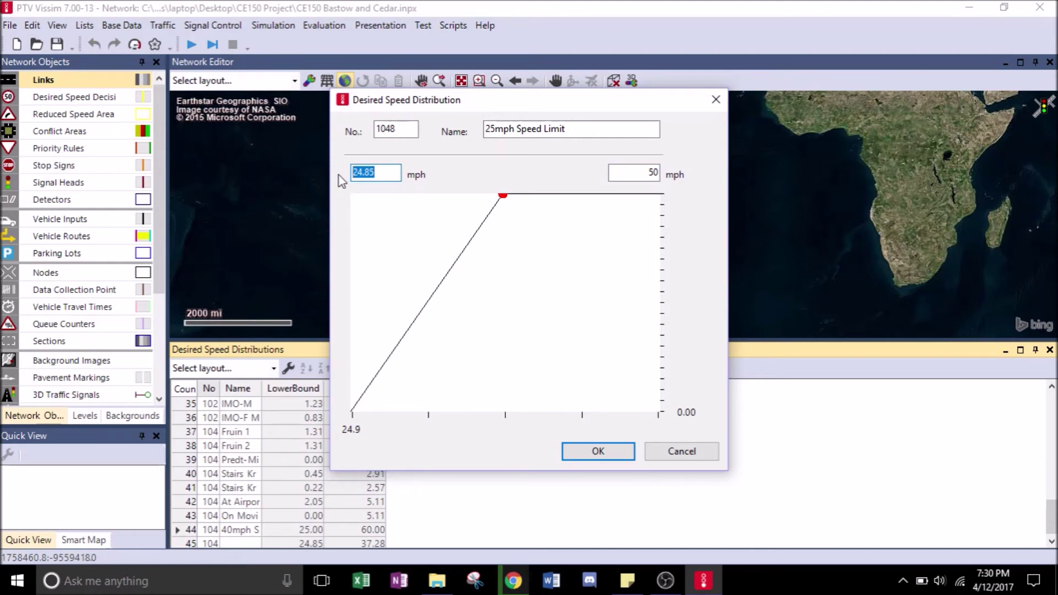
{"action": "type", "text": "15"}
Add and position intermediate curve points, then save the 25mph distribution.
{"action": "left_click_drag", "start_coordinate": [503, 197], "coordinate": [556, 209]}
{"action": "left_click", "coordinate": [486, 276]}
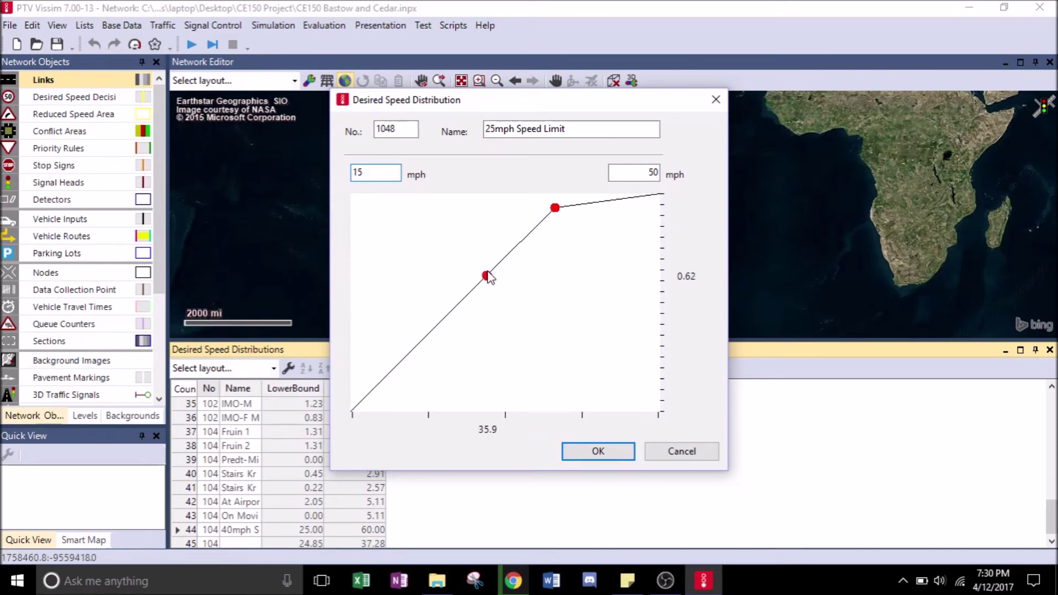
{"action": "left_click_drag", "start_coordinate": [487, 276], "coordinate": [505, 259]}
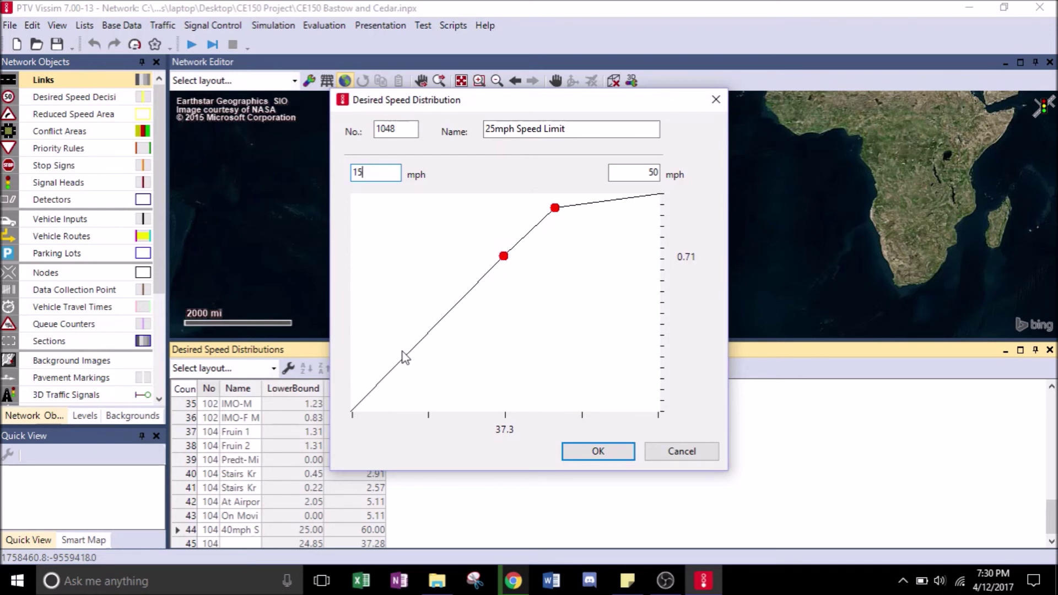
{"action": "left_click_drag", "start_coordinate": [404, 360], "coordinate": [404, 397]}
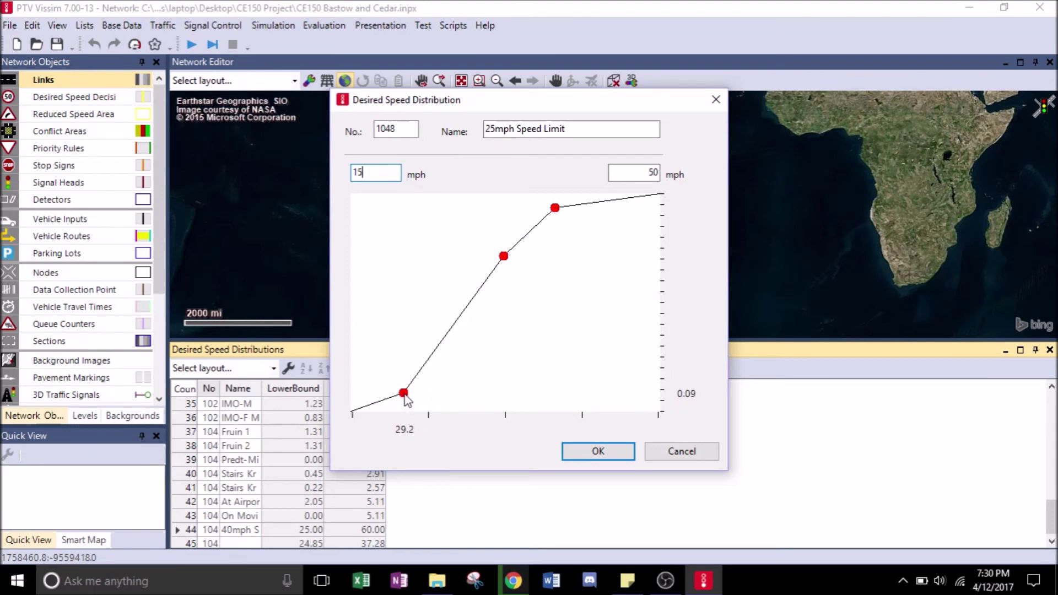
{"action": "left_click", "coordinate": [606, 454]}
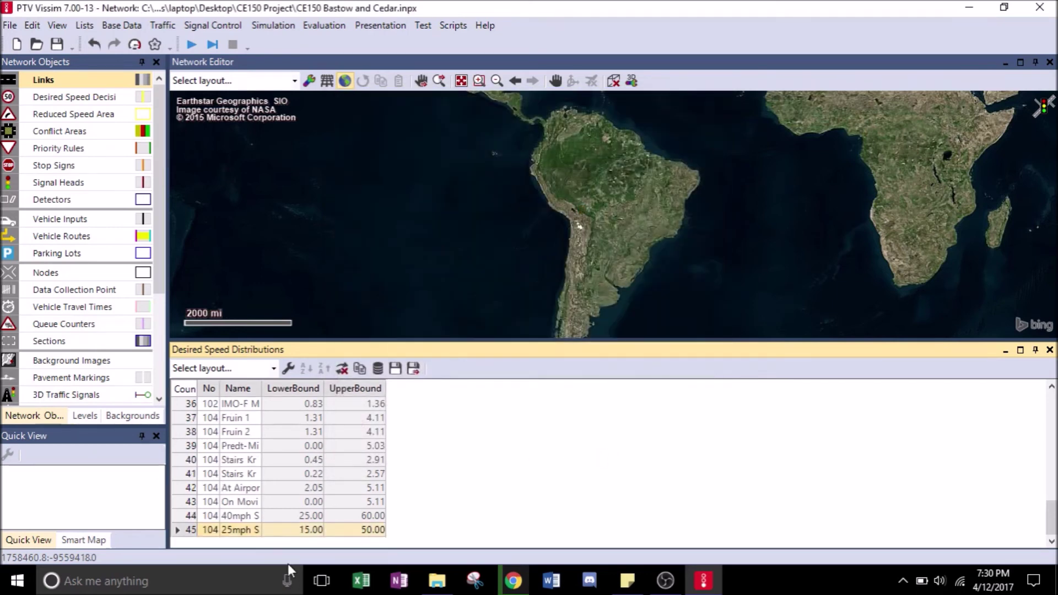
Edit 25mph Speed Limit, moving curve points to 21.3 mph (0.05) and 28.0 mph (0.31).
{"action": "right_click", "coordinate": [186, 532]}
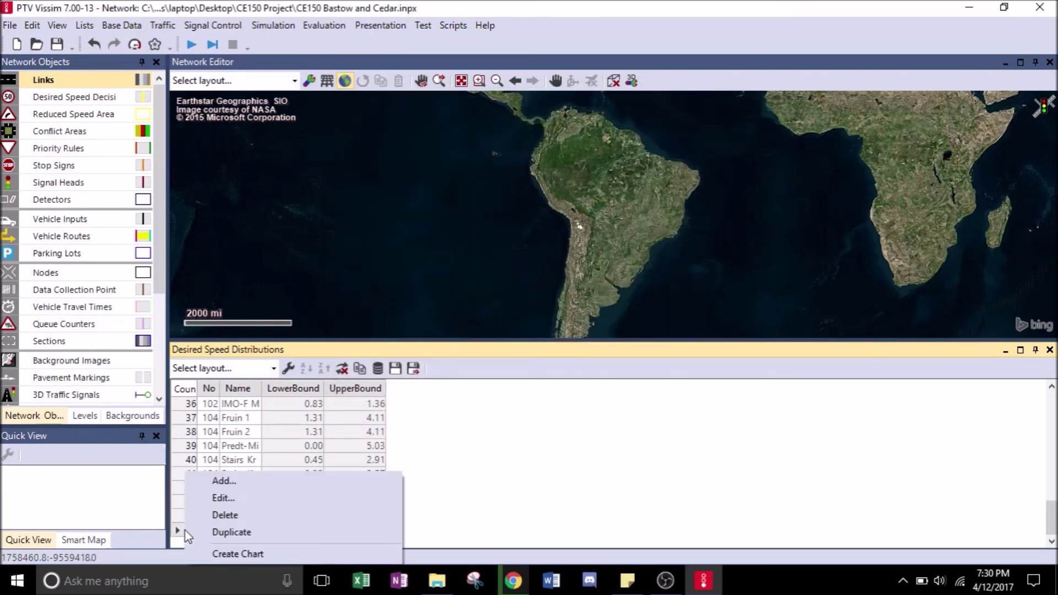
{"action": "left_click", "coordinate": [217, 499]}
{"action": "left_click_drag", "start_coordinate": [436, 412], "coordinate": [407, 403]}
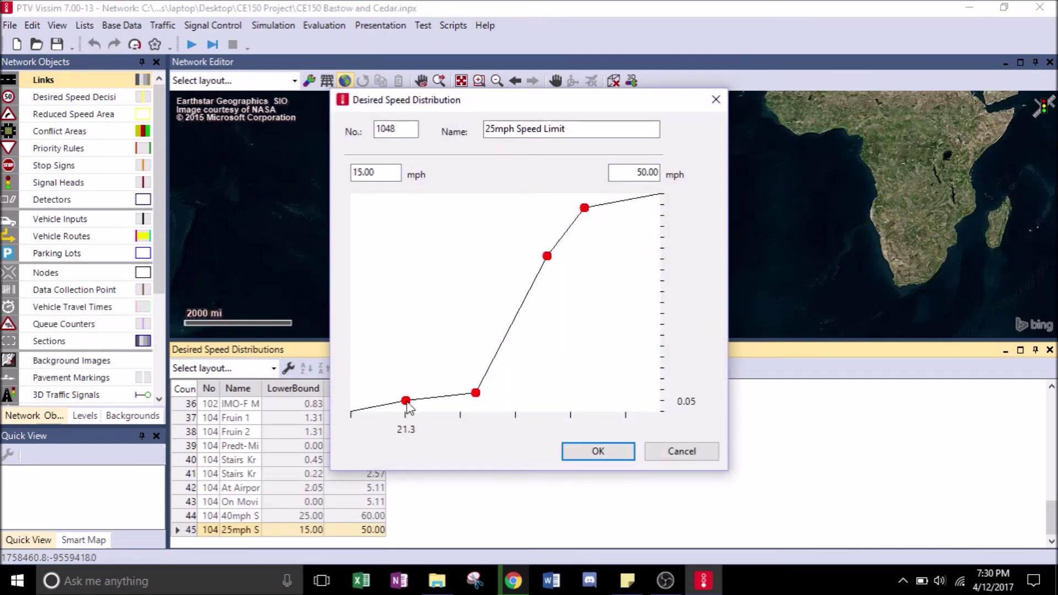
{"action": "left_click_drag", "start_coordinate": [476, 393], "coordinate": [465, 344]}
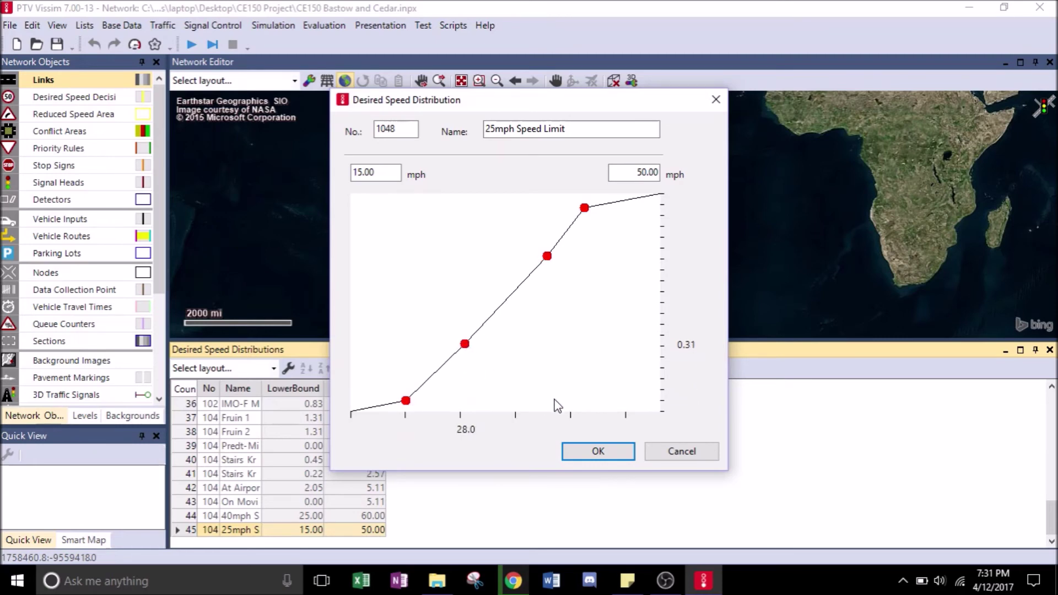
{"action": "left_click", "coordinate": [588, 452]}
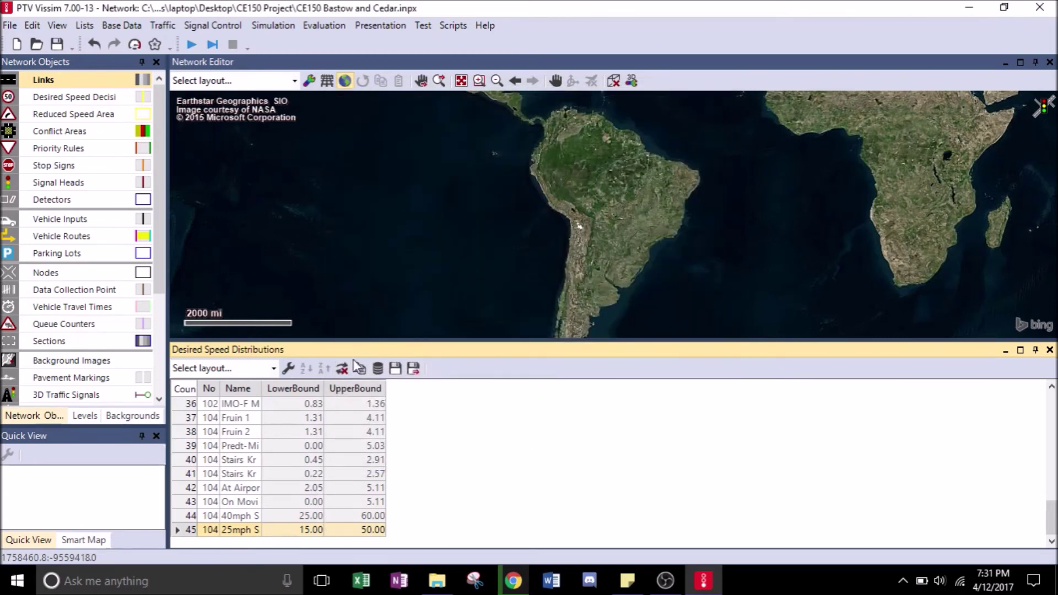
Add an 'LT Movements' distribution from 15 to 30 mph with curve points near 0.91 and 0.12.
{"action": "right_click", "coordinate": [187, 391]}
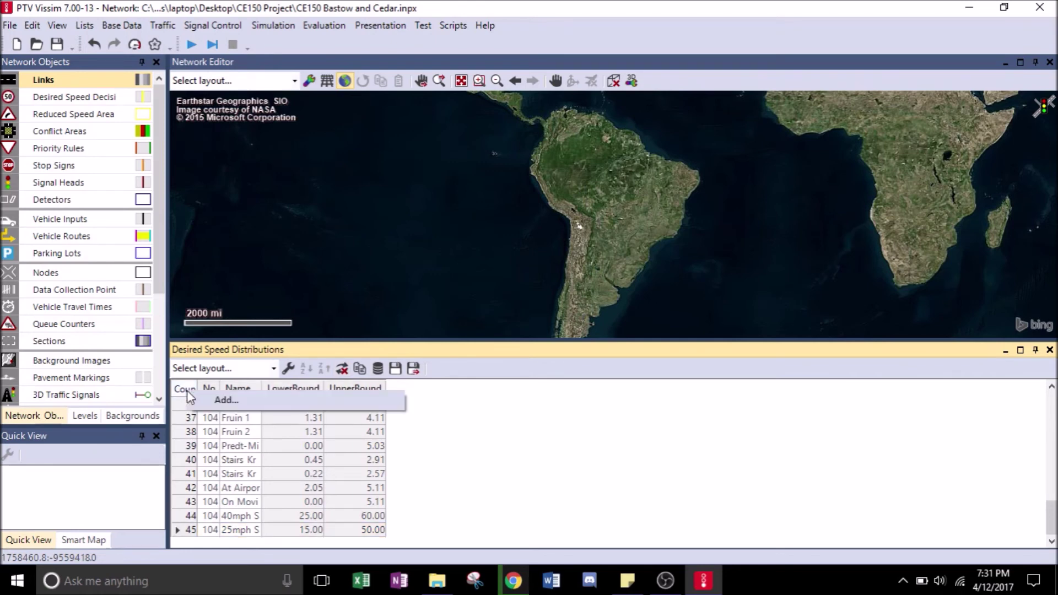
{"action": "left_click", "coordinate": [224, 402]}
{"action": "left_click", "coordinate": [509, 128]}
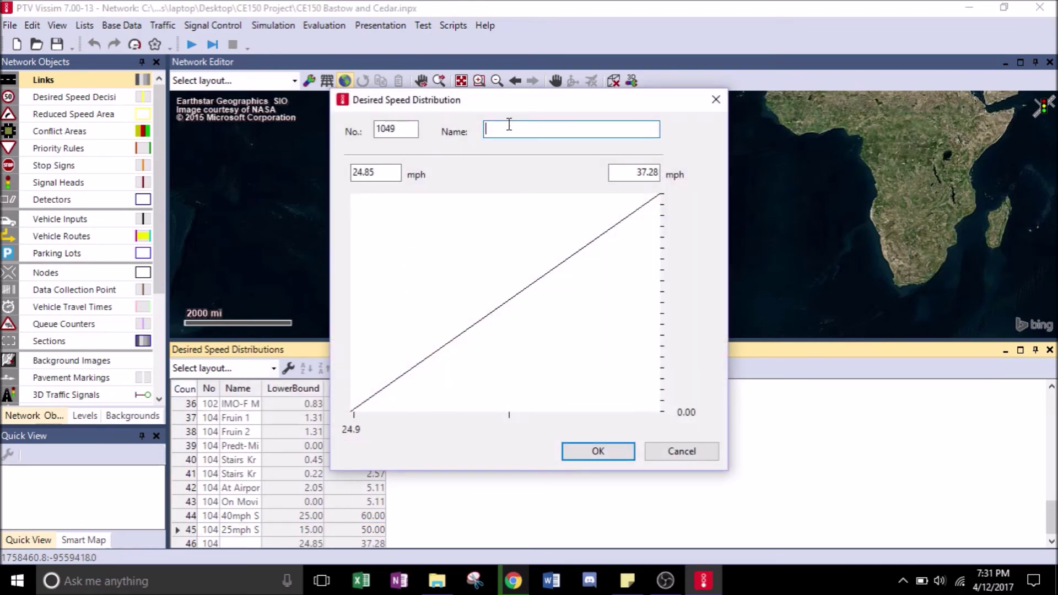
{"action": "type", "text": "LT Movements"}
{"action": "double_click", "coordinate": [659, 171]}
{"action": "type", "text": "30"}
{"action": "double_click", "coordinate": [383, 173]}
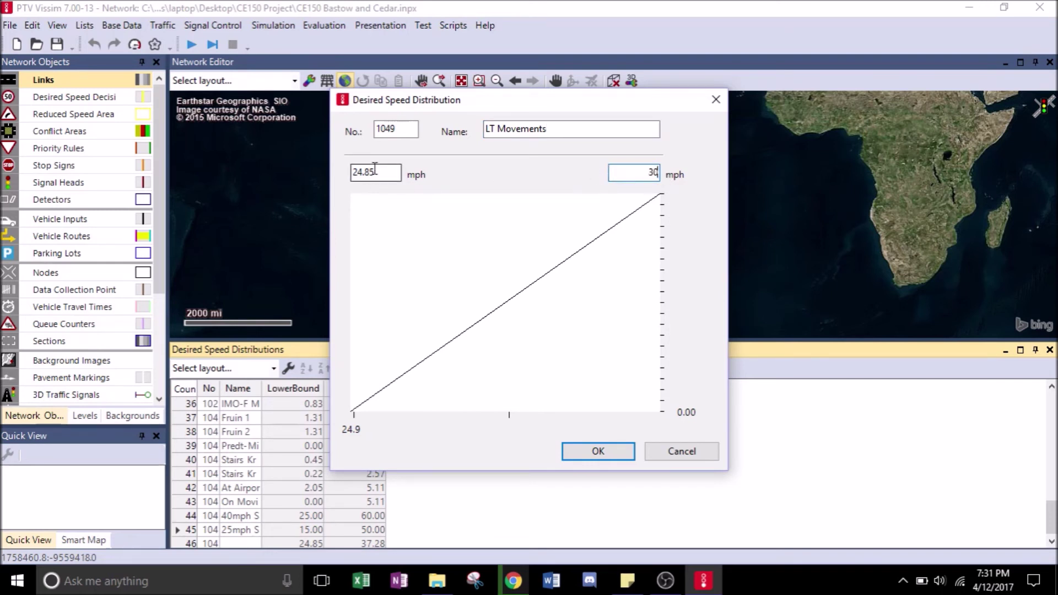
{"action": "type", "text": "15"}
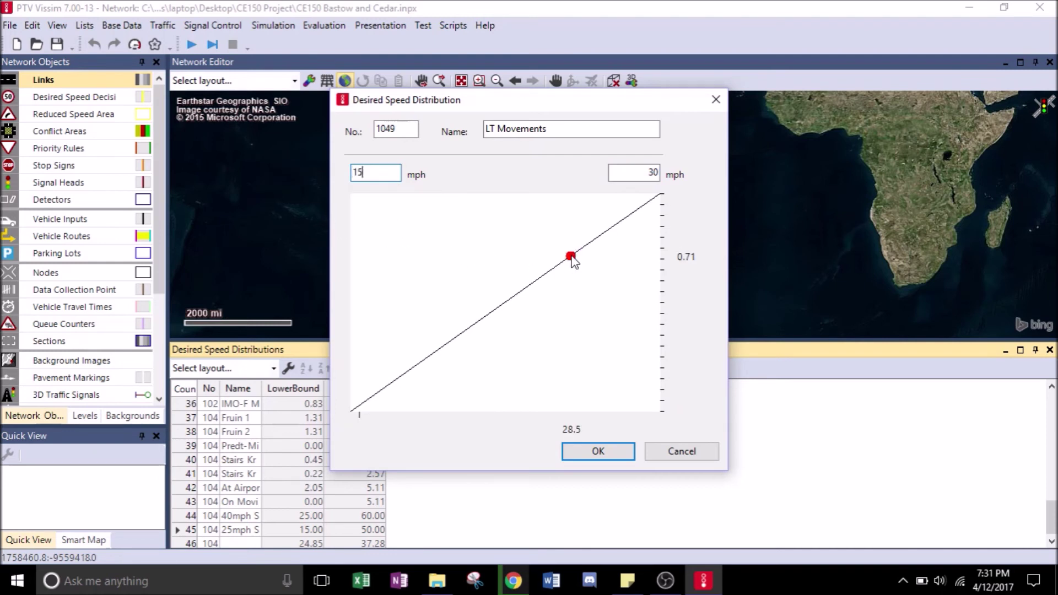
{"action": "left_click_drag", "start_coordinate": [572, 258], "coordinate": [563, 212]}
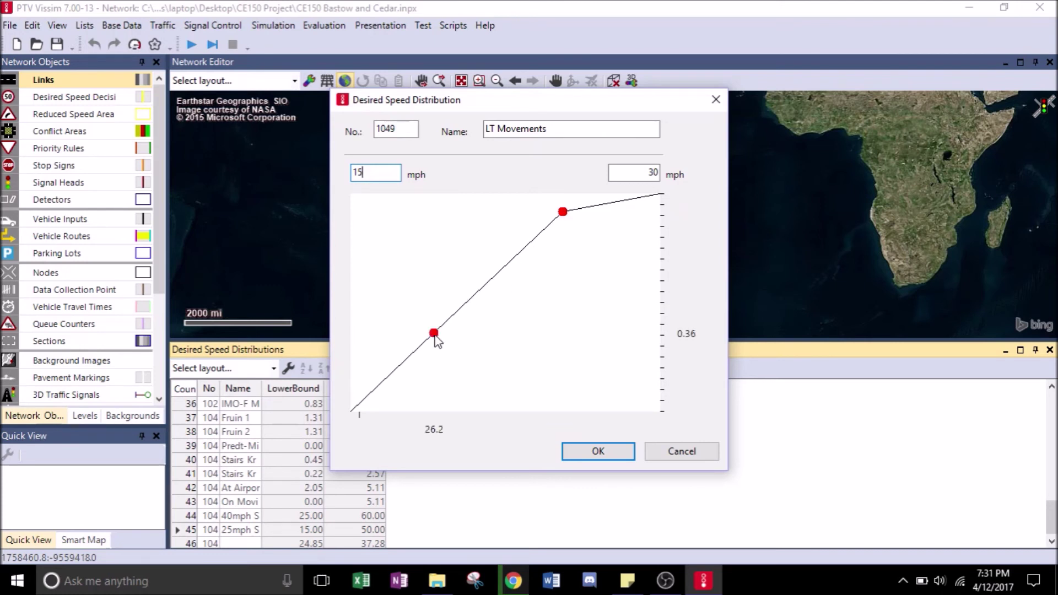
{"action": "left_click_drag", "start_coordinate": [435, 333], "coordinate": [442, 380]}
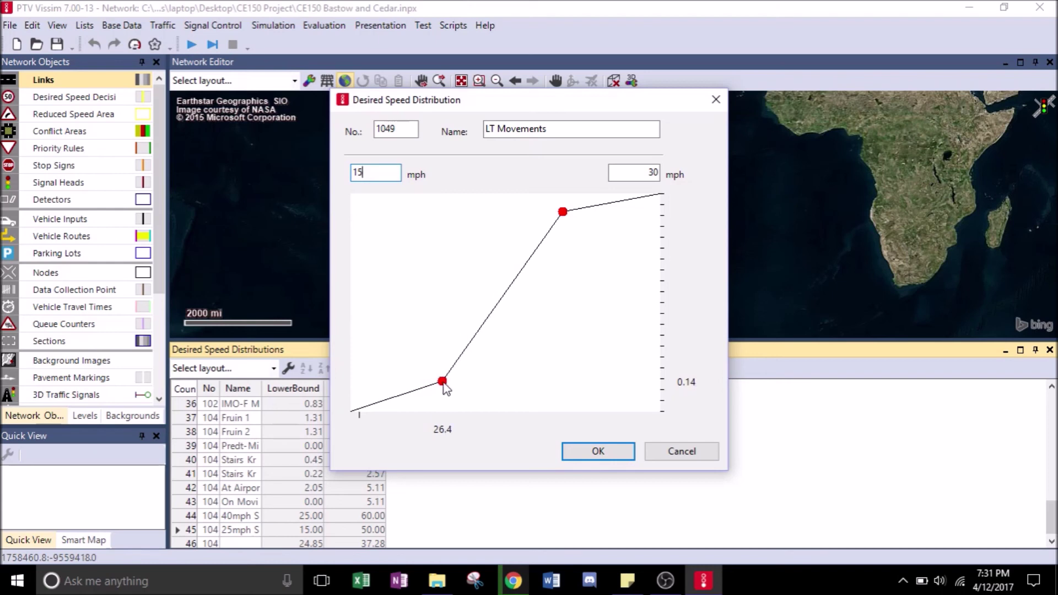
{"action": "left_click", "coordinate": [599, 452]}
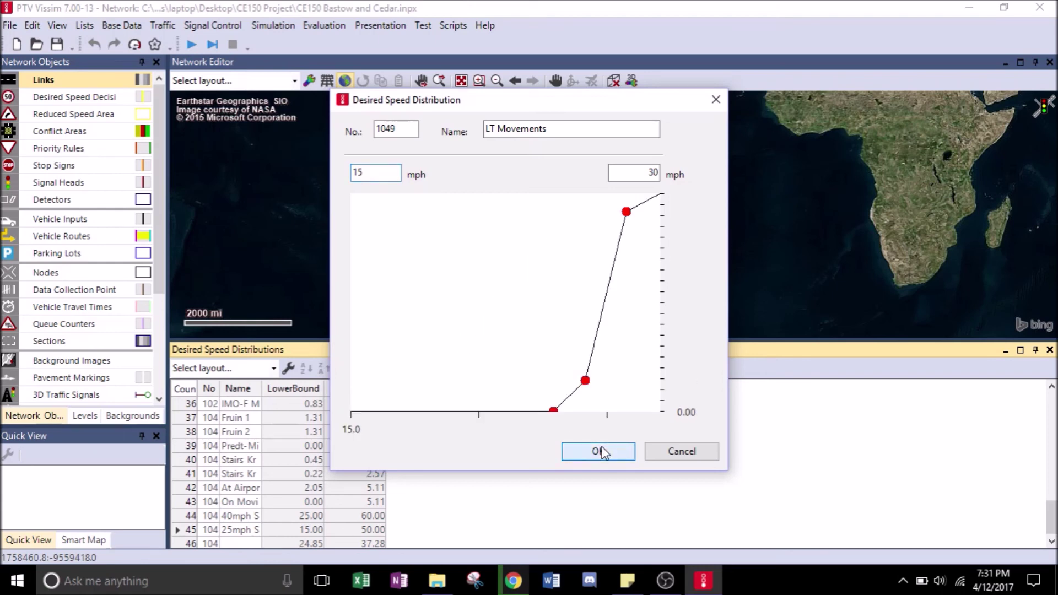
Edit LT Movements, moving curve points to 21.1 mph (0.06) and 25.2 mph (0.51).
{"action": "right_click", "coordinate": [174, 527]}
{"action": "left_click", "coordinate": [208, 497]}
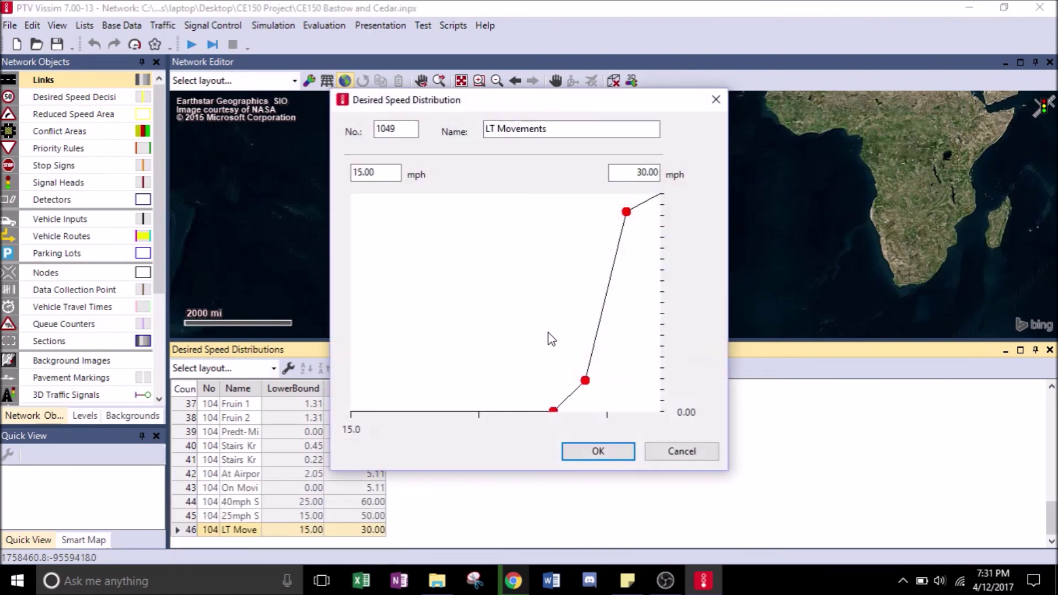
{"action": "left_click_drag", "start_coordinate": [553, 411], "coordinate": [480, 407]}
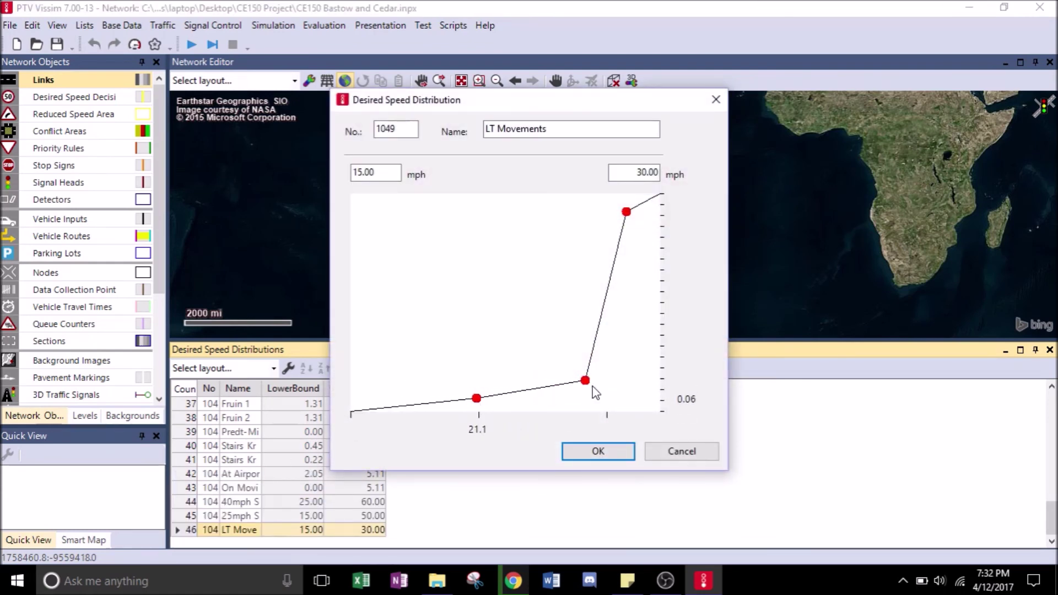
{"action": "left_click_drag", "start_coordinate": [583, 383], "coordinate": [561, 302]}
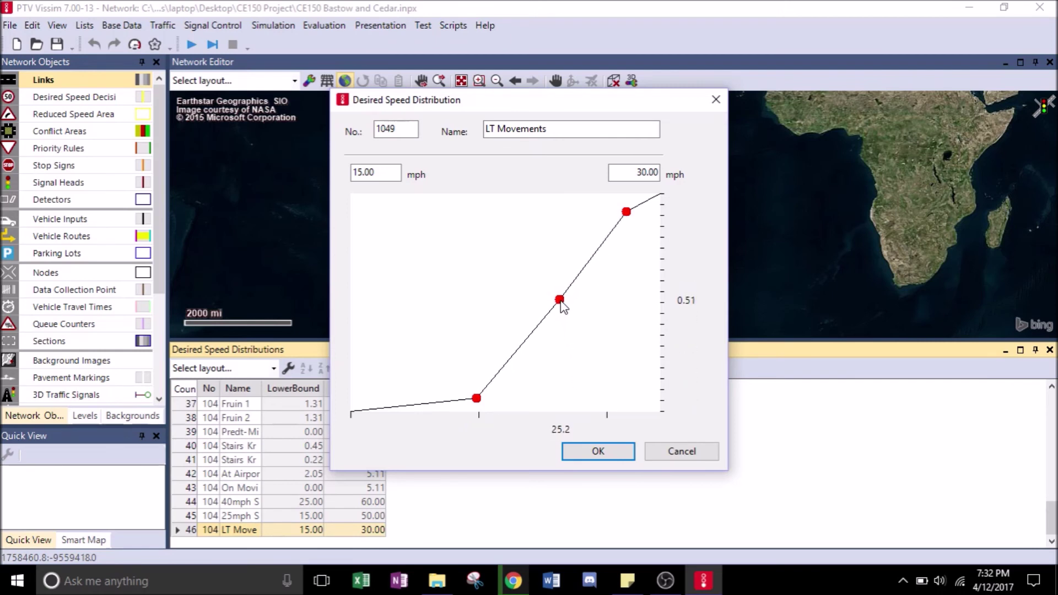
{"action": "left_click", "coordinate": [599, 448]}
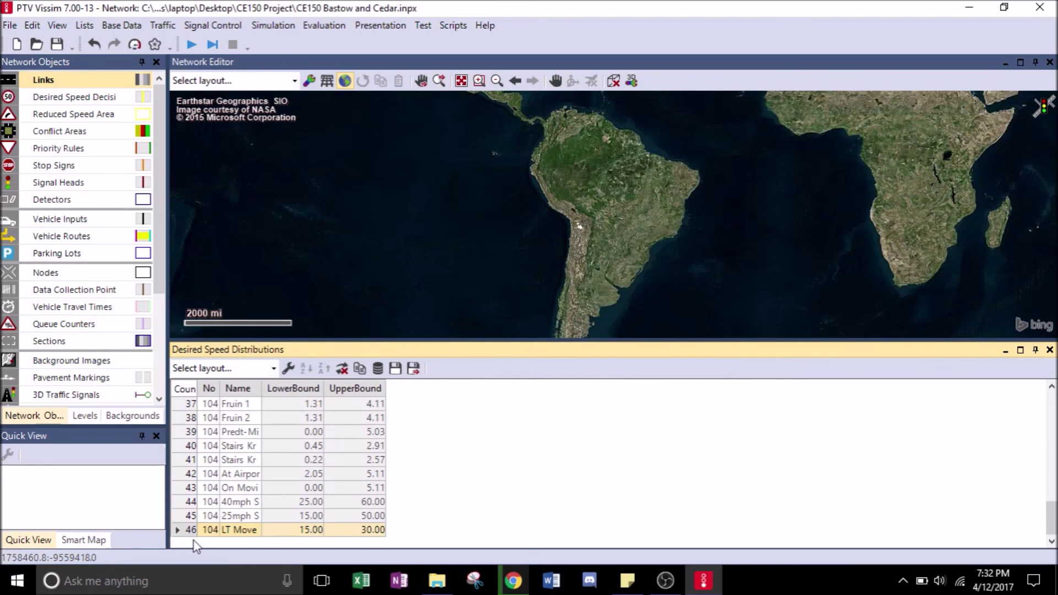
Add an 'RT Movements' distribution from 15 to 30 mph with curve points near 0.90 and 0.14.
{"action": "right_click", "coordinate": [188, 533]}
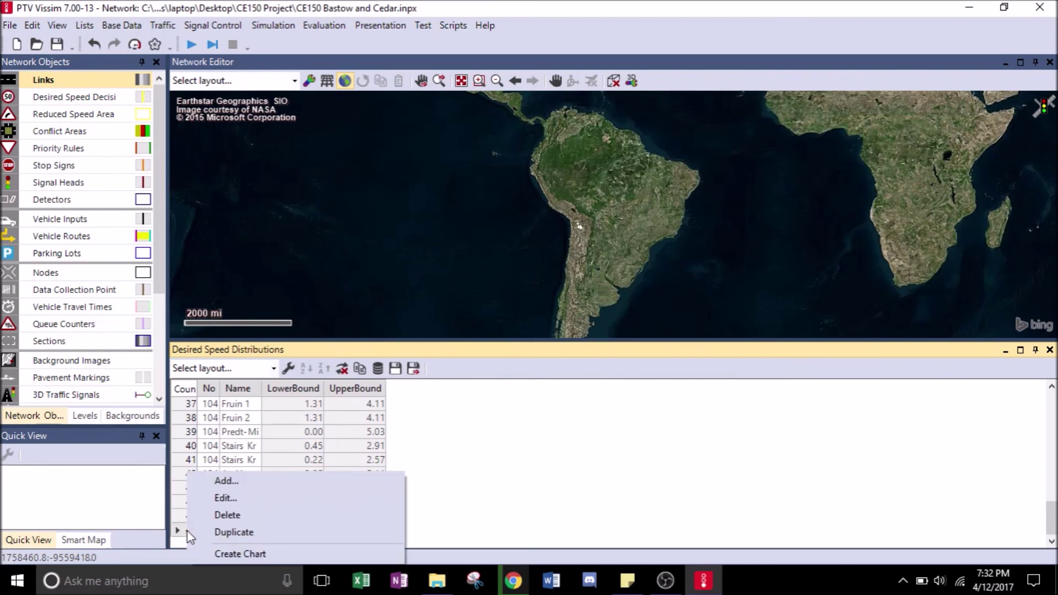
{"action": "left_click", "coordinate": [236, 480]}
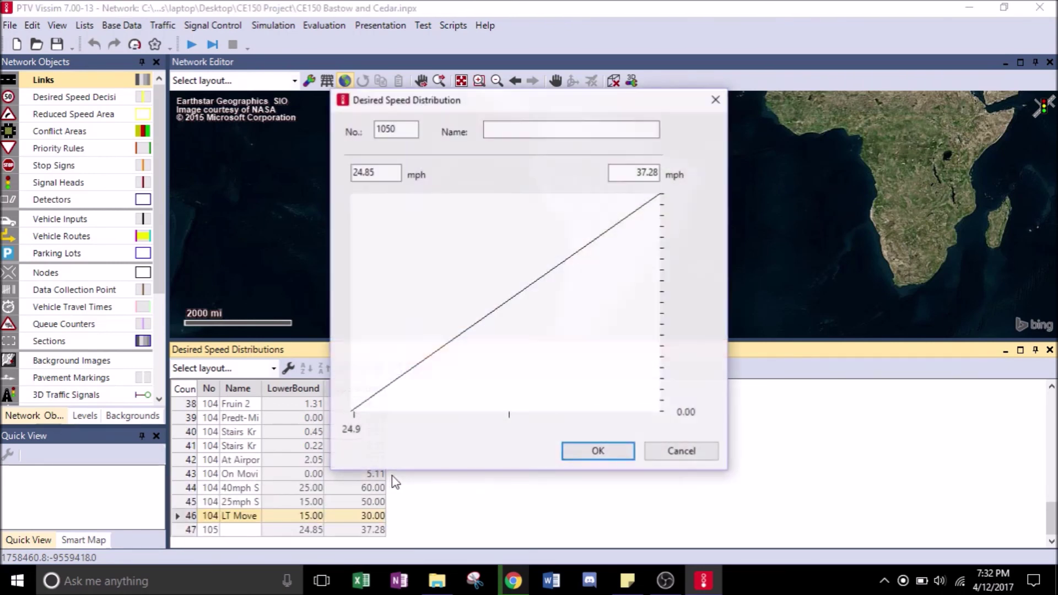
{"action": "left_click", "coordinate": [521, 131]}
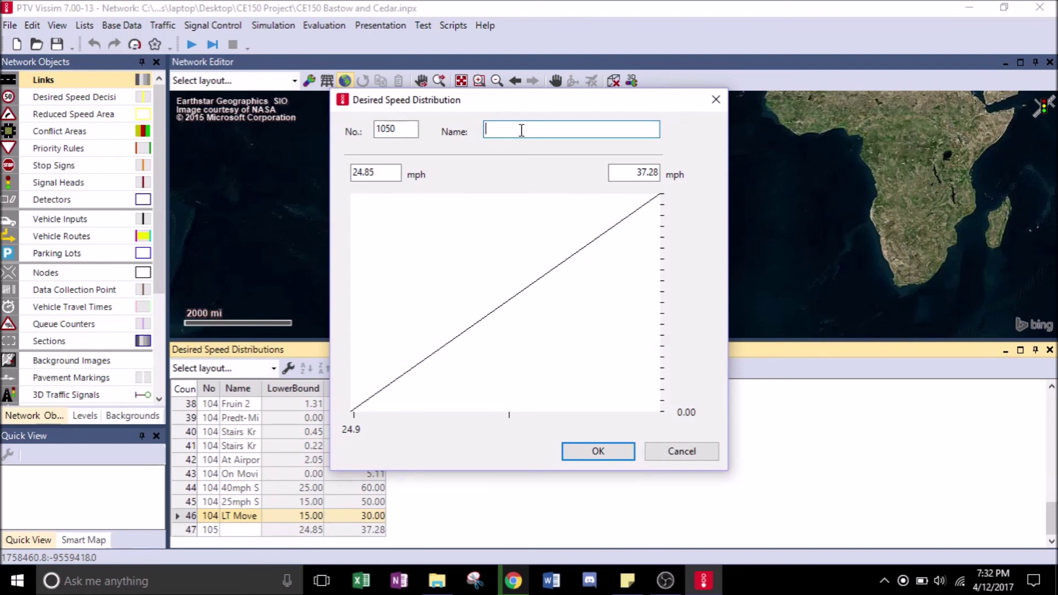
{"action": "type", "text": "Ri"}
{"action": "double_click", "coordinate": [634, 171]}
{"action": "type", "text": "30"}
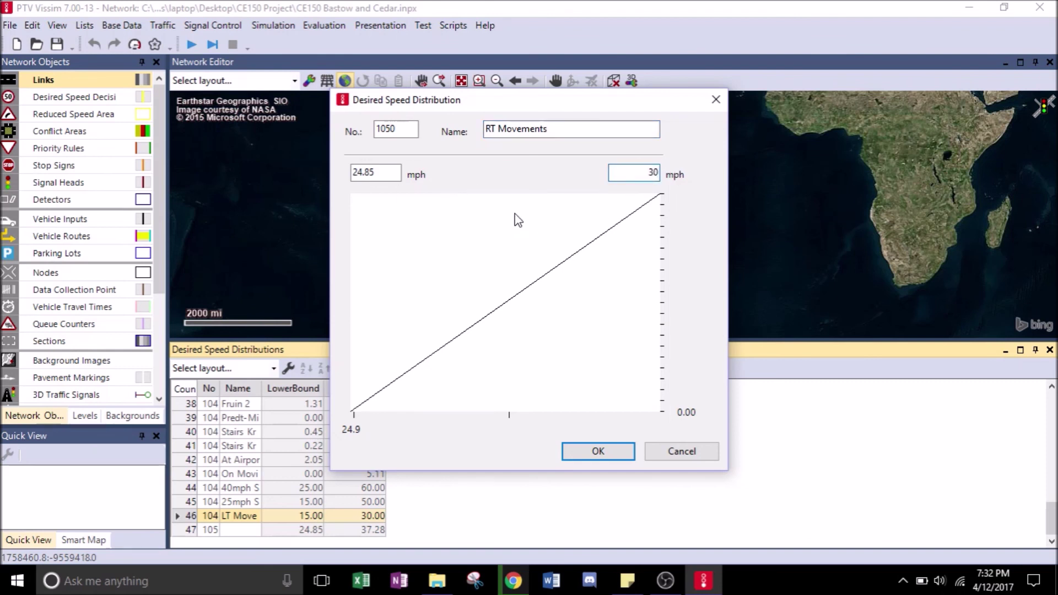
{"action": "double_click", "coordinate": [373, 172]}
{"action": "type", "text": "15"}
{"action": "left_click", "coordinate": [561, 263]}
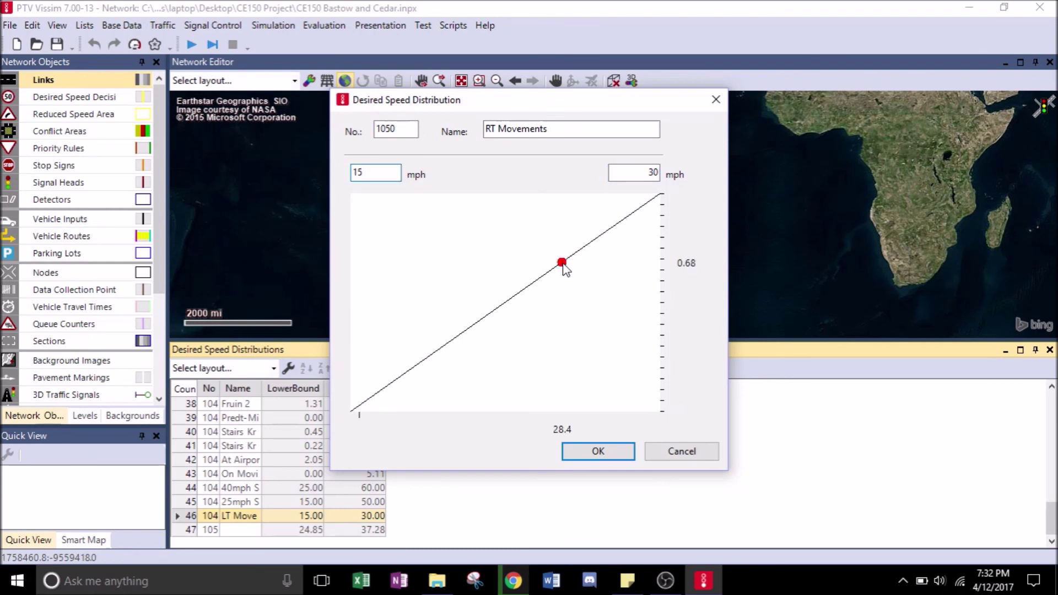
{"action": "left_click_drag", "start_coordinate": [568, 263], "coordinate": [572, 212]}
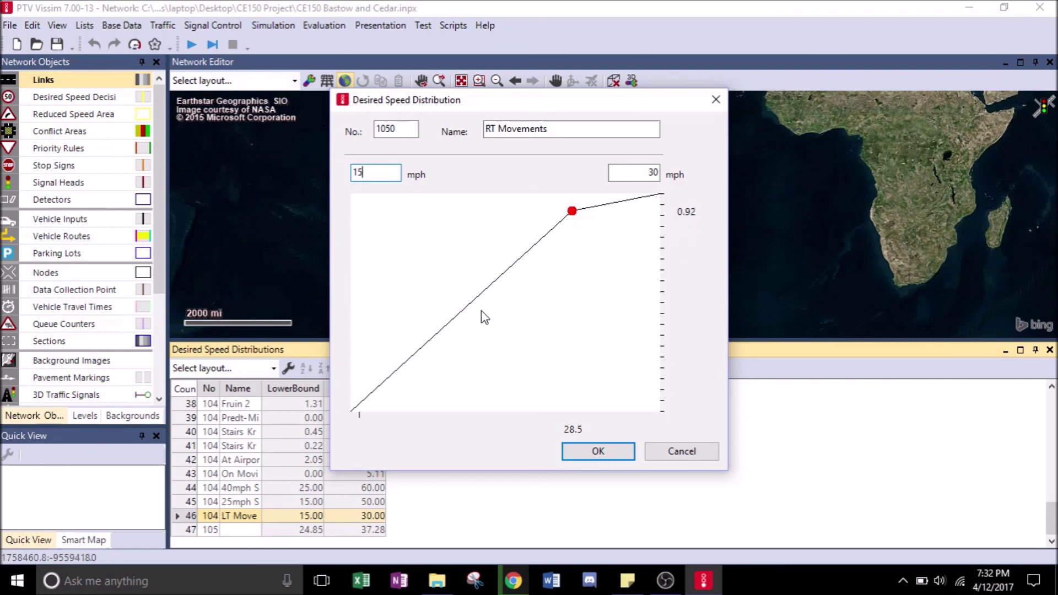
{"action": "left_click_drag", "start_coordinate": [472, 307], "coordinate": [447, 388]}
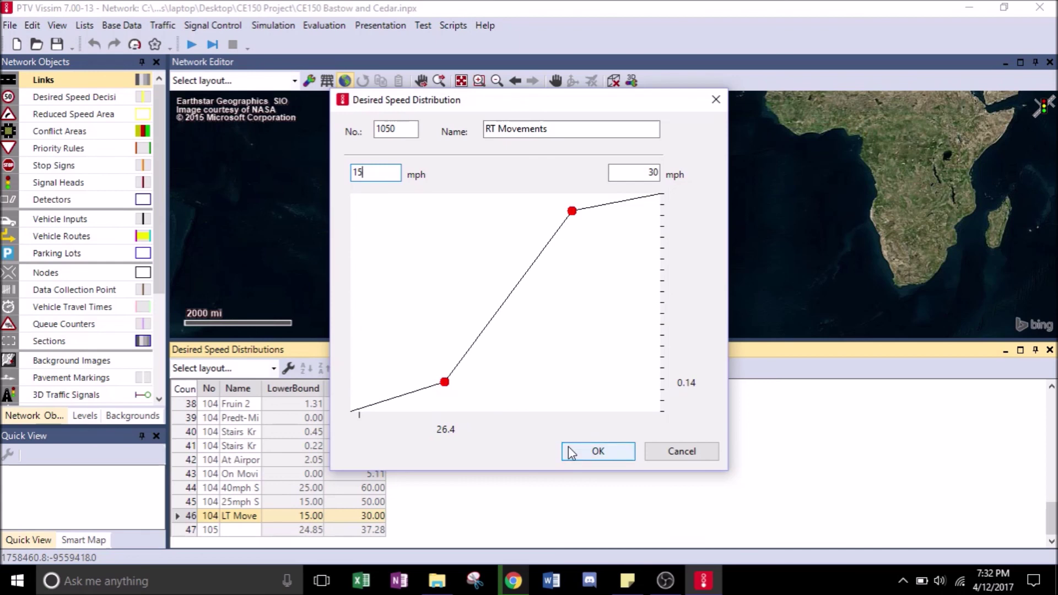
{"action": "left_click", "coordinate": [582, 449]}
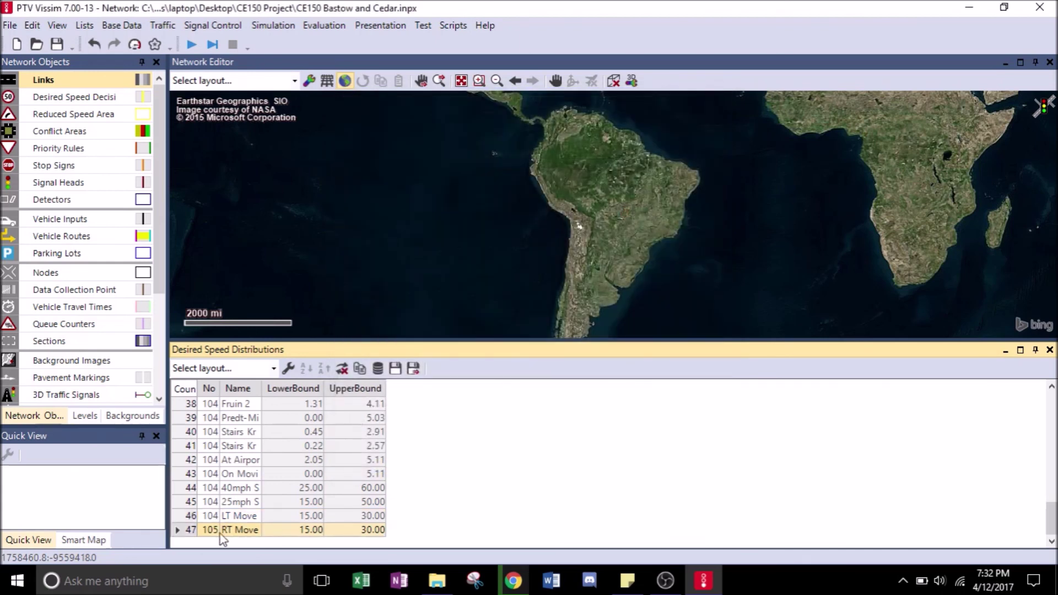
Edit RT Movements, shifting curve points lower with the middle point at 25.3 mph (0.52).
{"action": "right_click", "coordinate": [181, 530]}
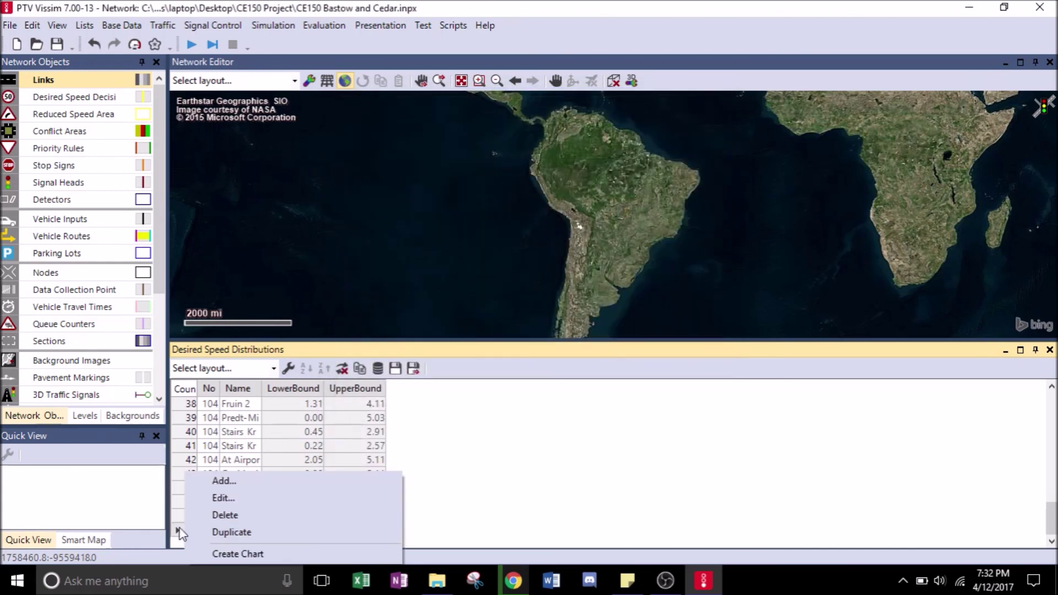
{"action": "left_click", "coordinate": [216, 498]}
{"action": "left_click_drag", "start_coordinate": [550, 407], "coordinate": [478, 396]}
{"action": "left_click_drag", "start_coordinate": [586, 382], "coordinate": [565, 300]}
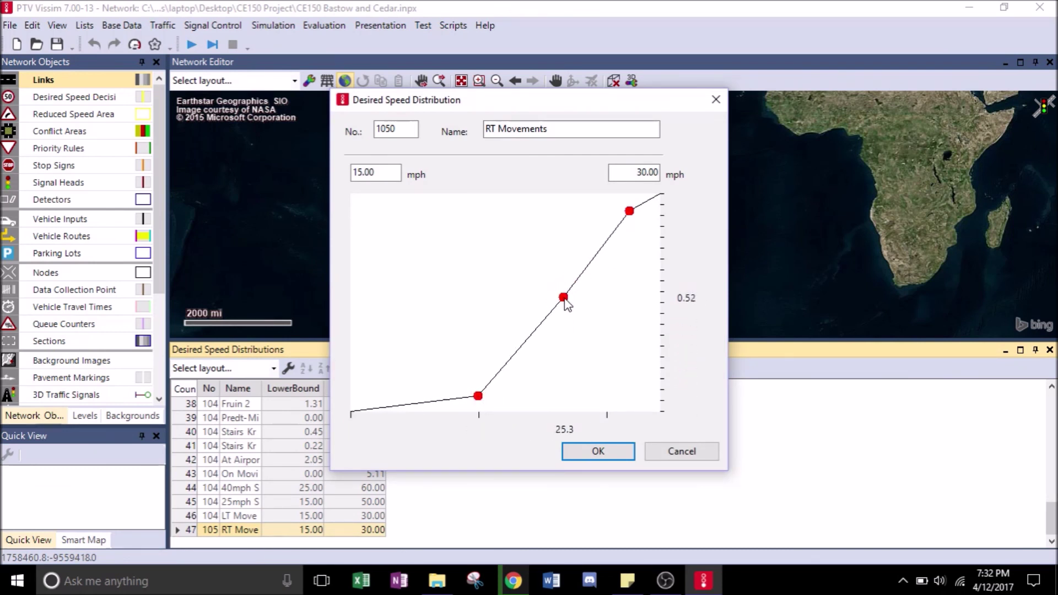
{"action": "left_click", "coordinate": [588, 454]}
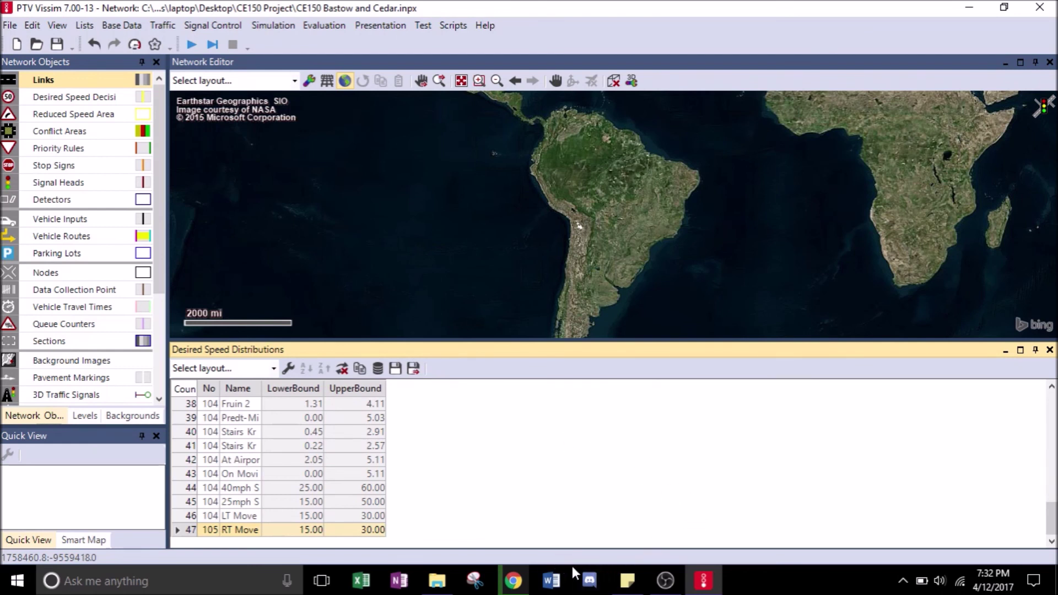
{"action": "mouse_move", "coordinate": [674, 585]}
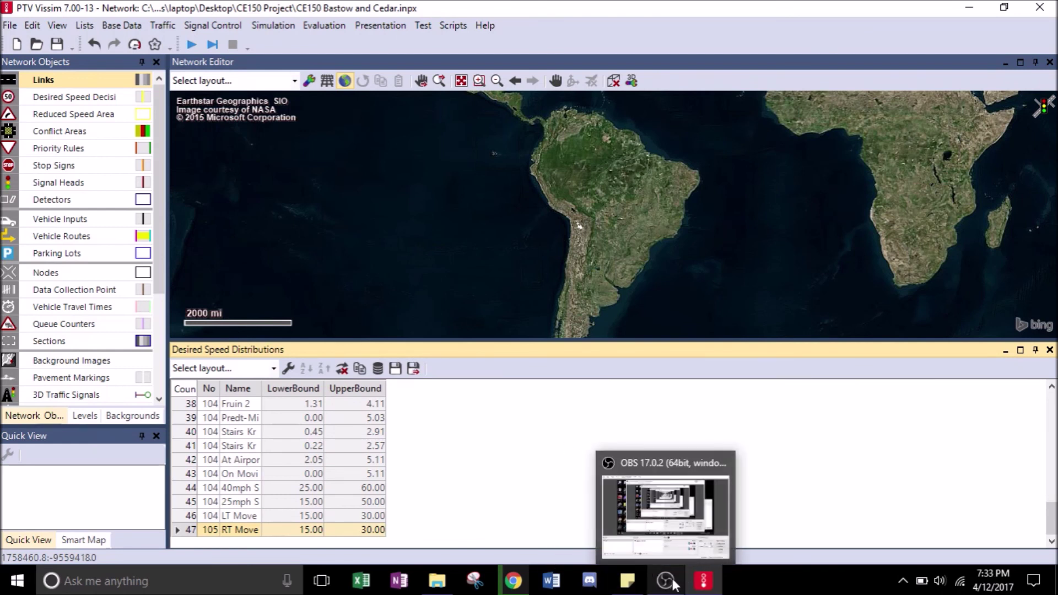